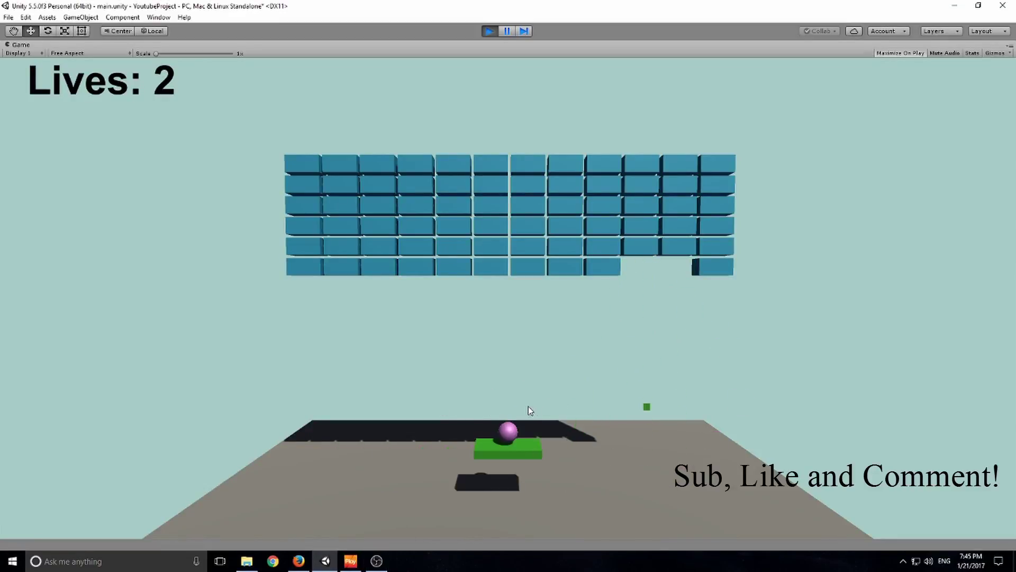
# Play the brick-breaker game, launching each new ball and steering the paddle with the arrow keys.
pyautogui.click(431, 375)
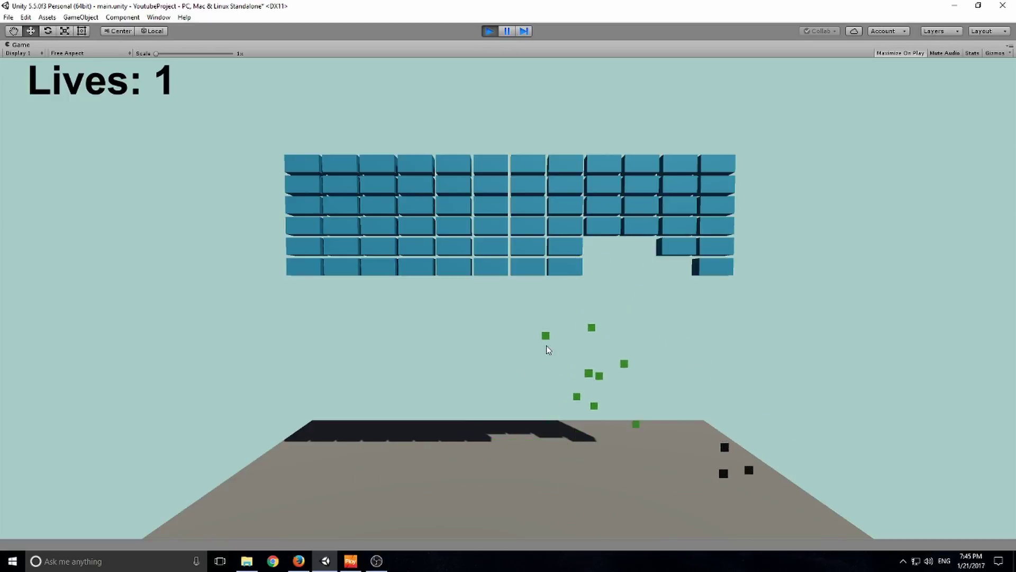
pyautogui.click(546, 368)
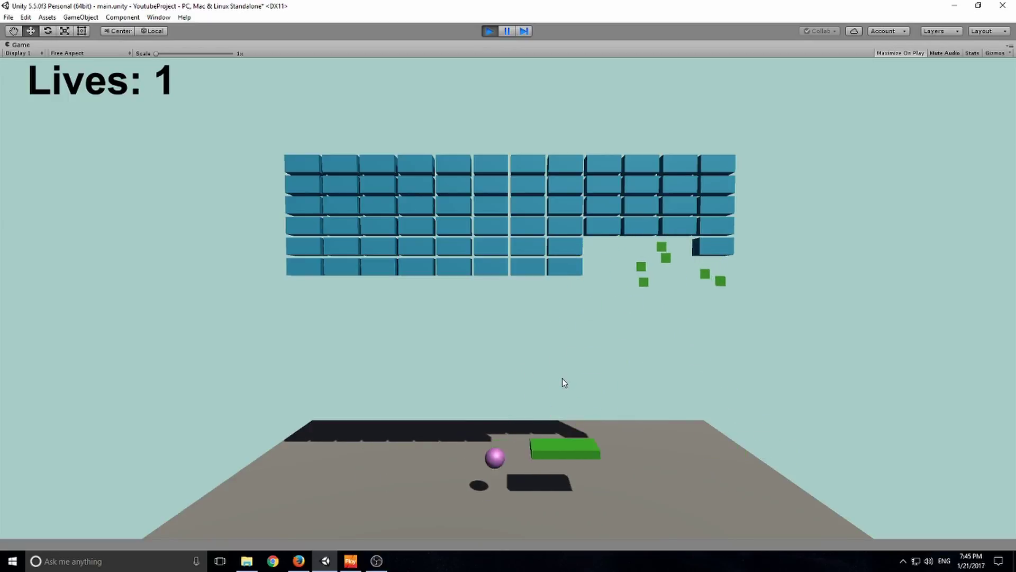
pyautogui.press('Right')
pyautogui.click(473, 345)
pyautogui.press('Right')
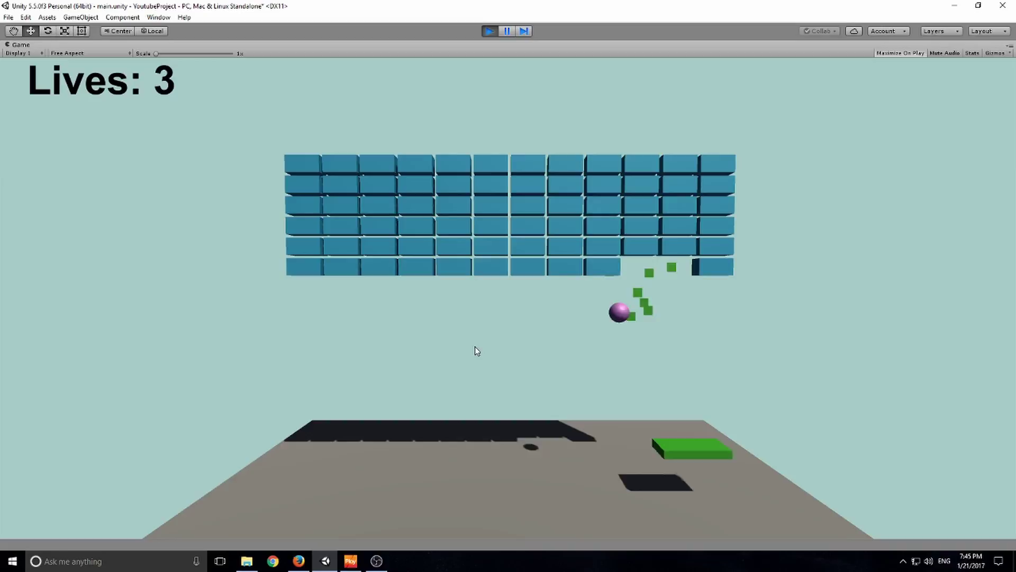
pyautogui.press('Left')
pyautogui.press('Right')
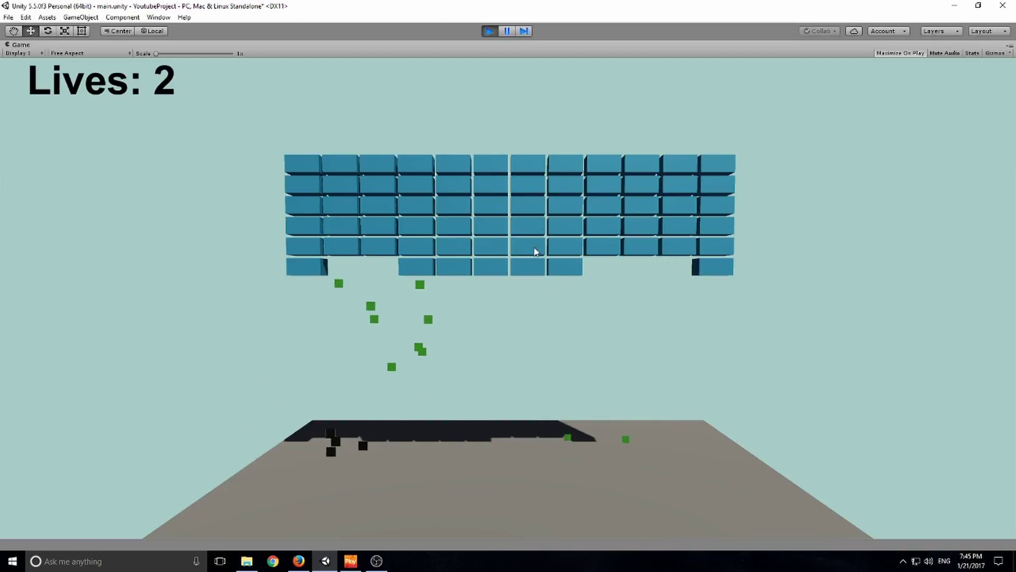
pyautogui.press('Right')
pyautogui.click(598, 345)
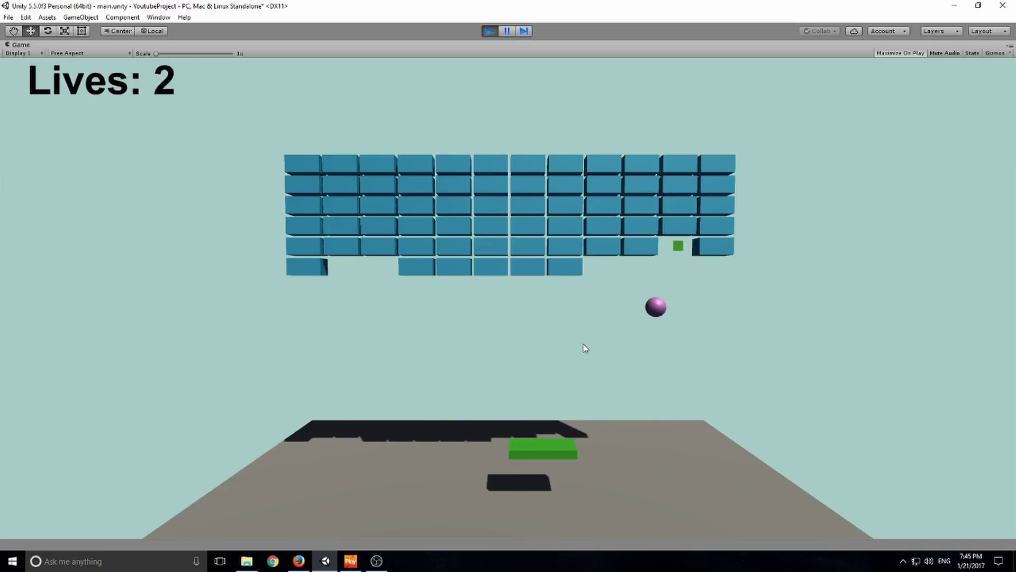
# Launch the respawned ball and steer the paddle right to keep playing.
pyautogui.click(499, 315)
pyautogui.press('Right')
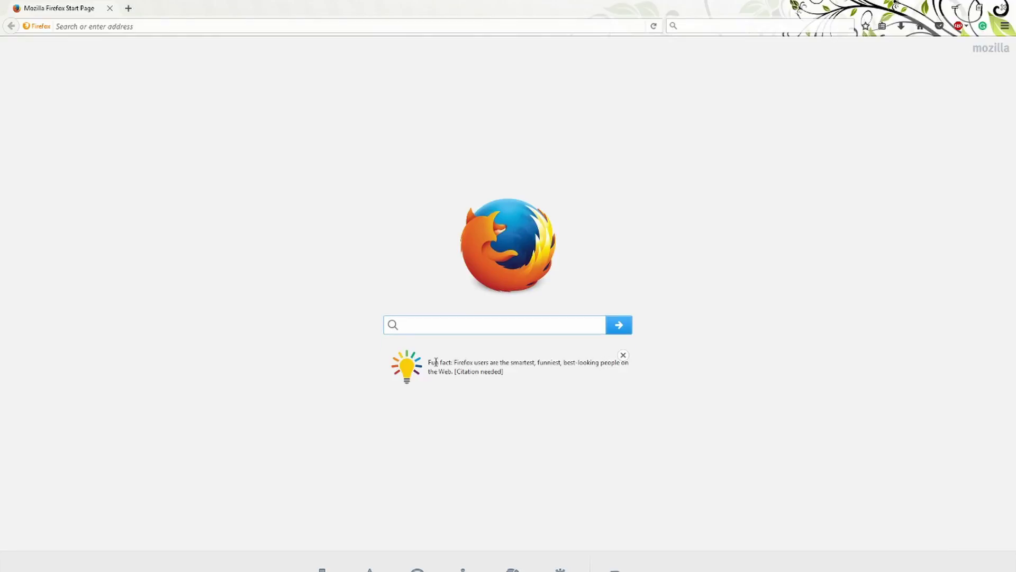
# Search for unity3d.com and open the 'Unity - Game Engine' result.
pyautogui.write('unity3d')
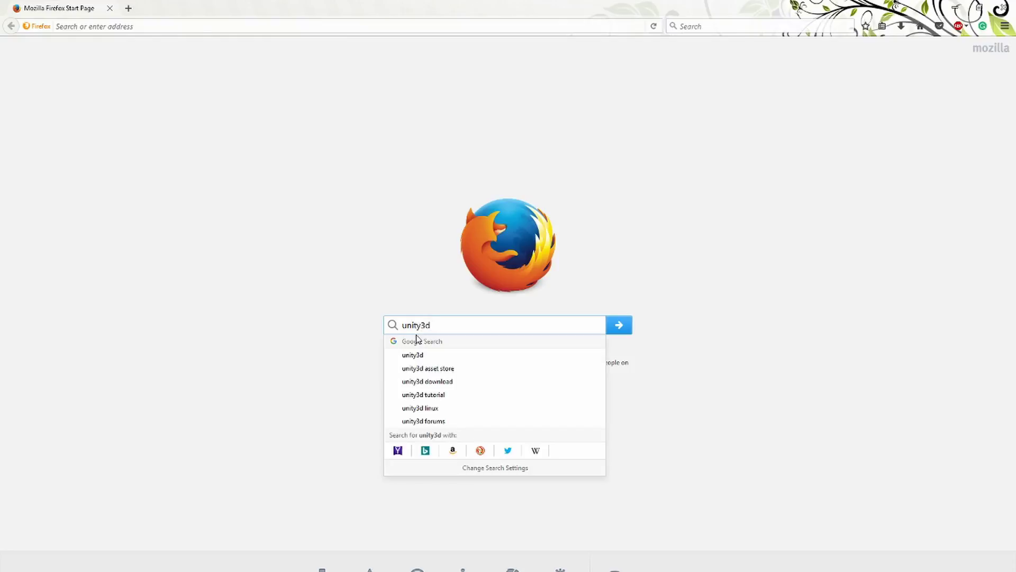
pyautogui.write('.com')
pyautogui.press('Return')
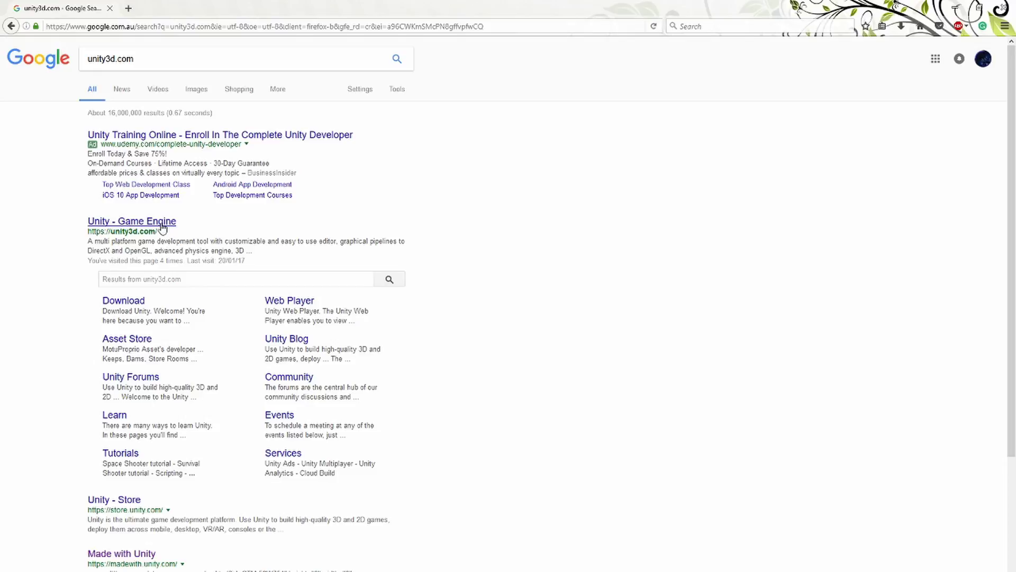
pyautogui.click(162, 227)
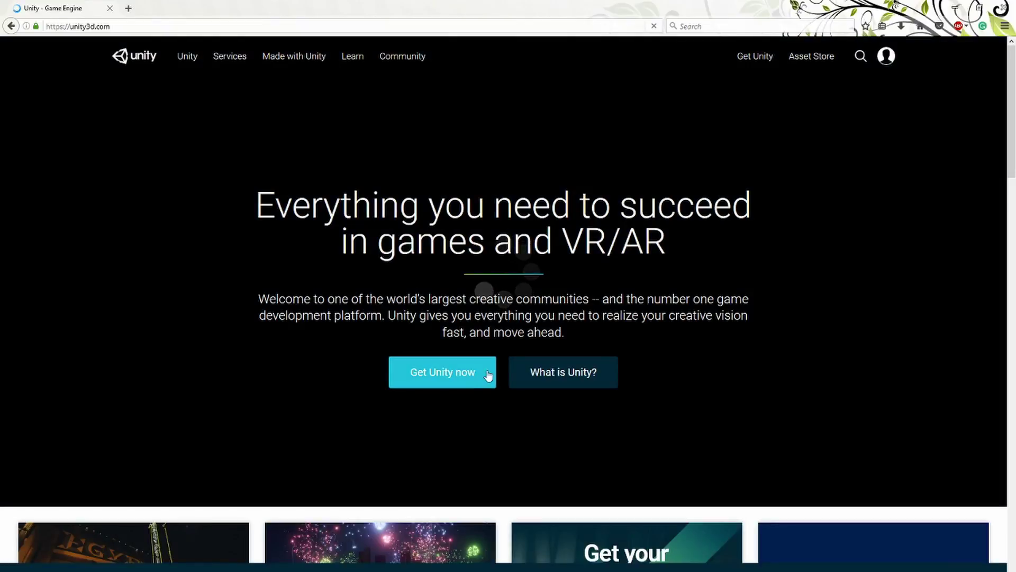
# Go to the Get Unity page and scroll through the plan comparison table.
pyautogui.click(487, 374)
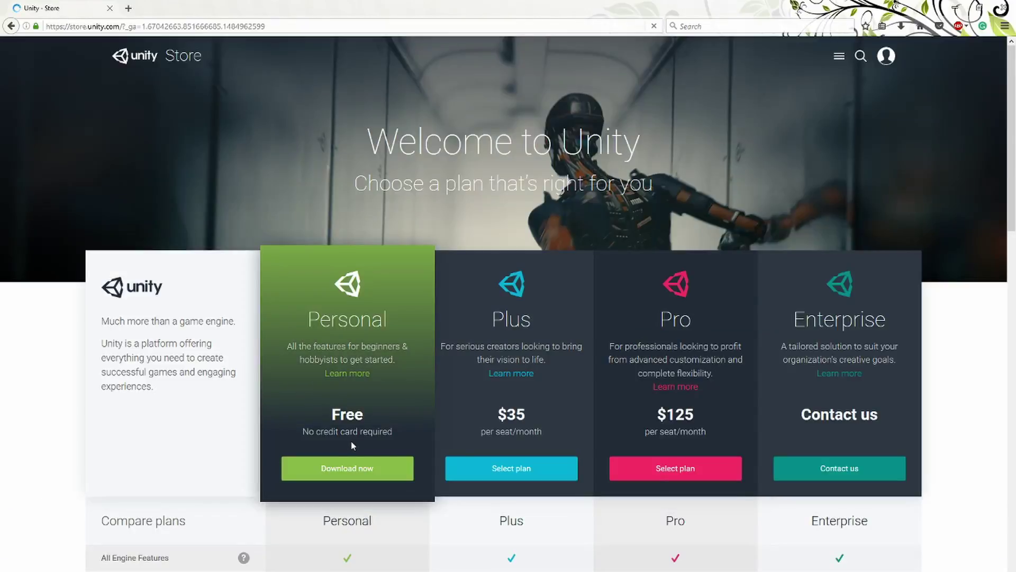
pyautogui.scroll(-4, 210, 281)
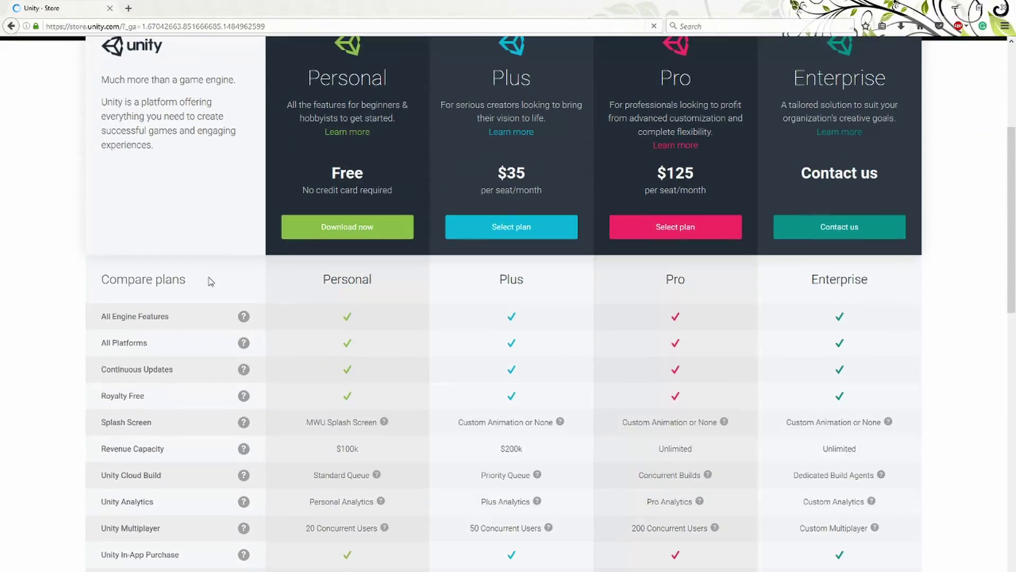
pyautogui.scroll(-9, 210, 281)
pyautogui.scroll(4, 336, 304)
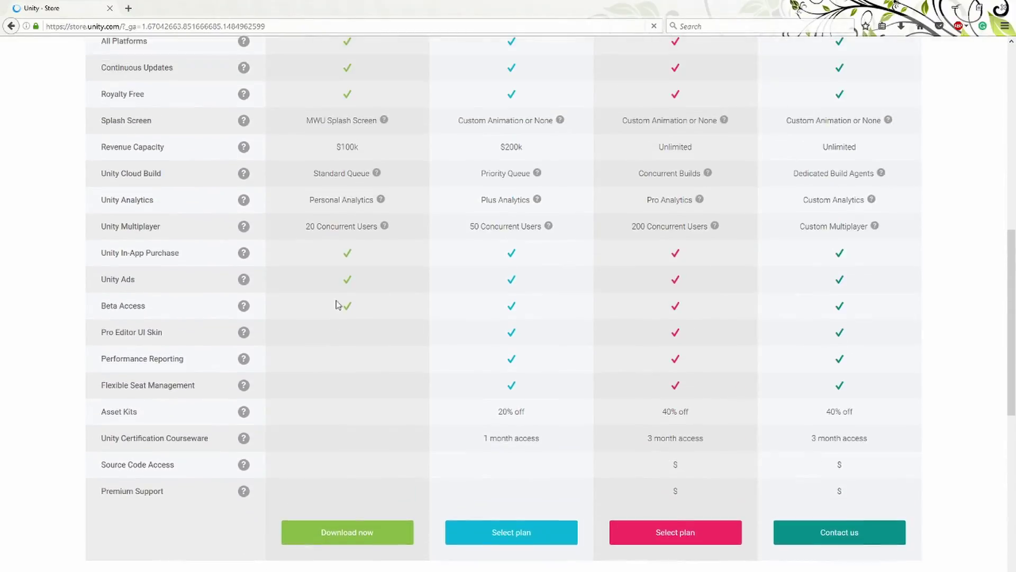
pyautogui.scroll(4, 336, 305)
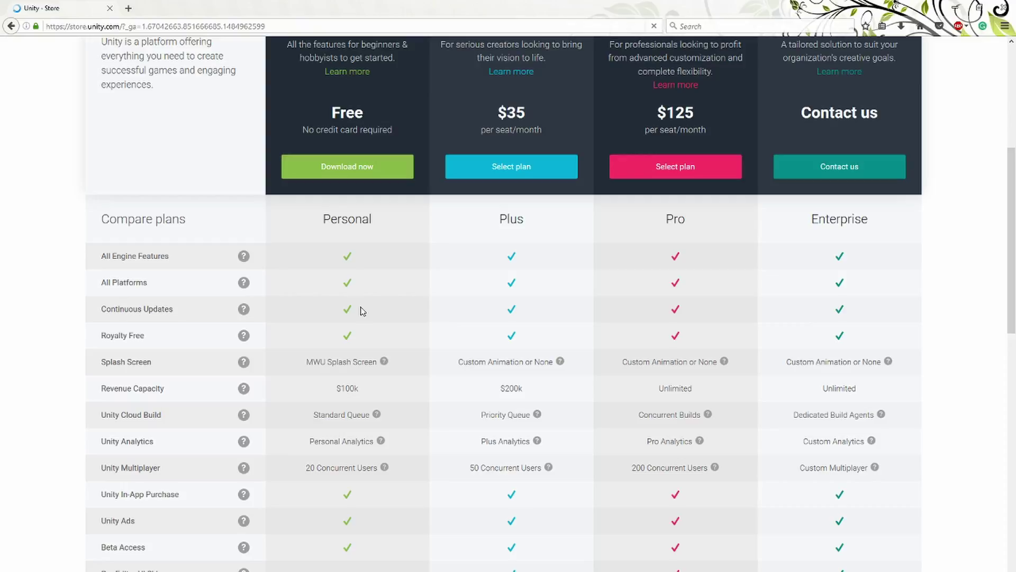
pyautogui.scroll(-3, 390, 334)
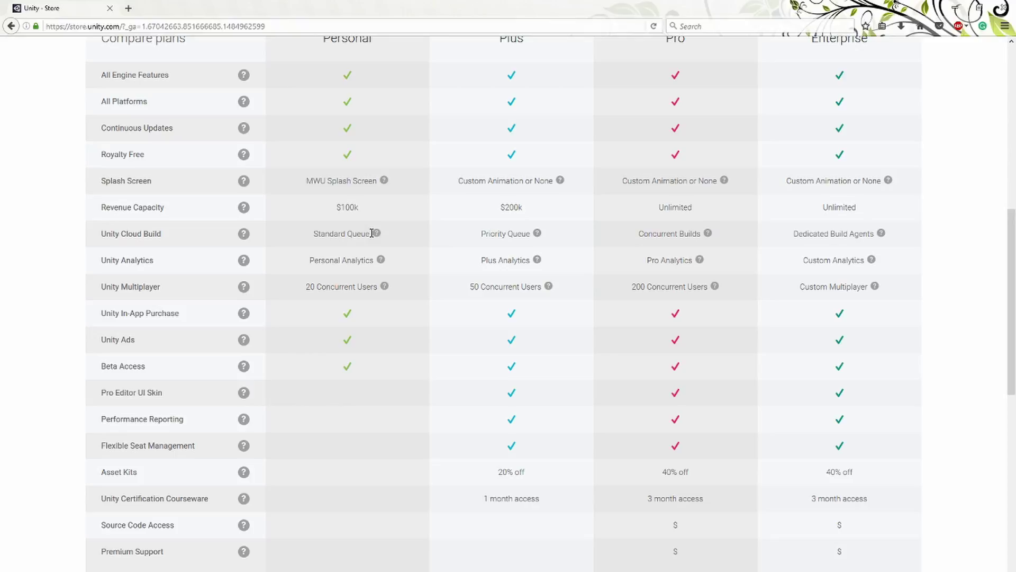
pyautogui.scroll(3, 598, 149)
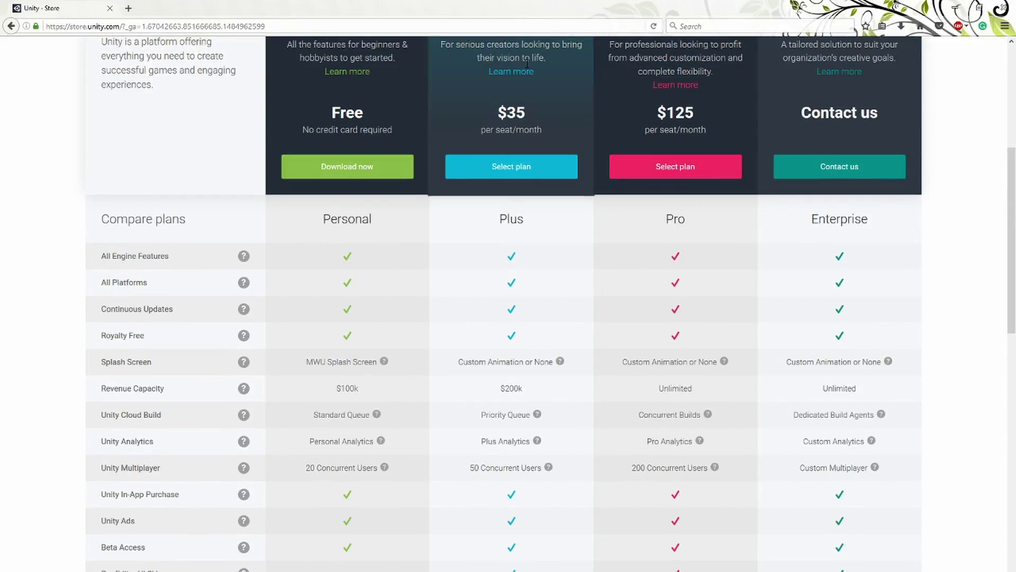
# Highlight the revenue caps: Plus at $200k and Pro at Unlimited.
pyautogui.moveTo(509, 389)
pyautogui.mouseDown()
pyautogui.moveTo(500, 390)
pyautogui.moveTo(539, 396)
pyautogui.moveTo(496, 390)
pyautogui.mouseUp()
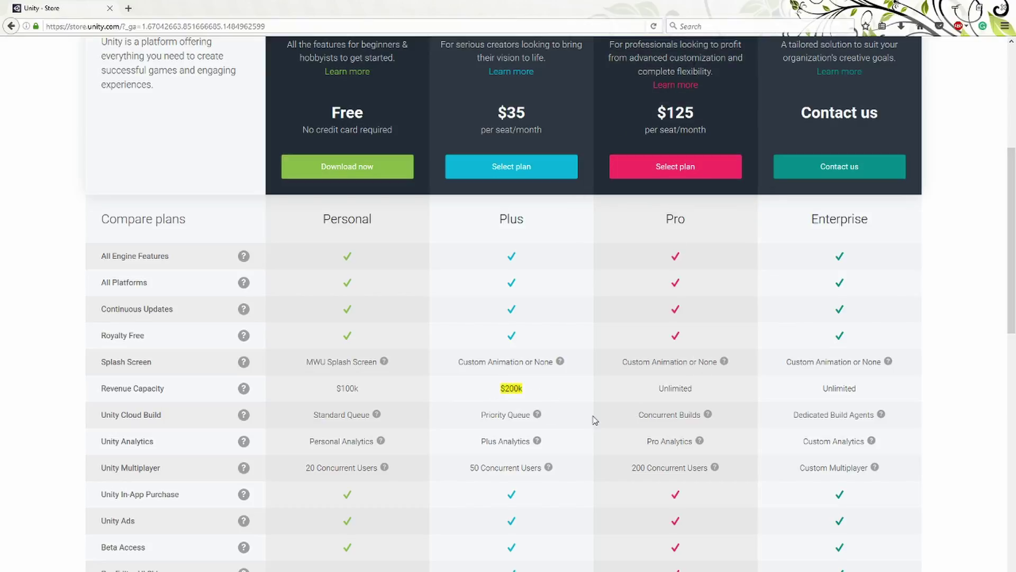
pyautogui.click(531, 404)
pyautogui.moveTo(697, 387); pyautogui.dragTo(656, 395)
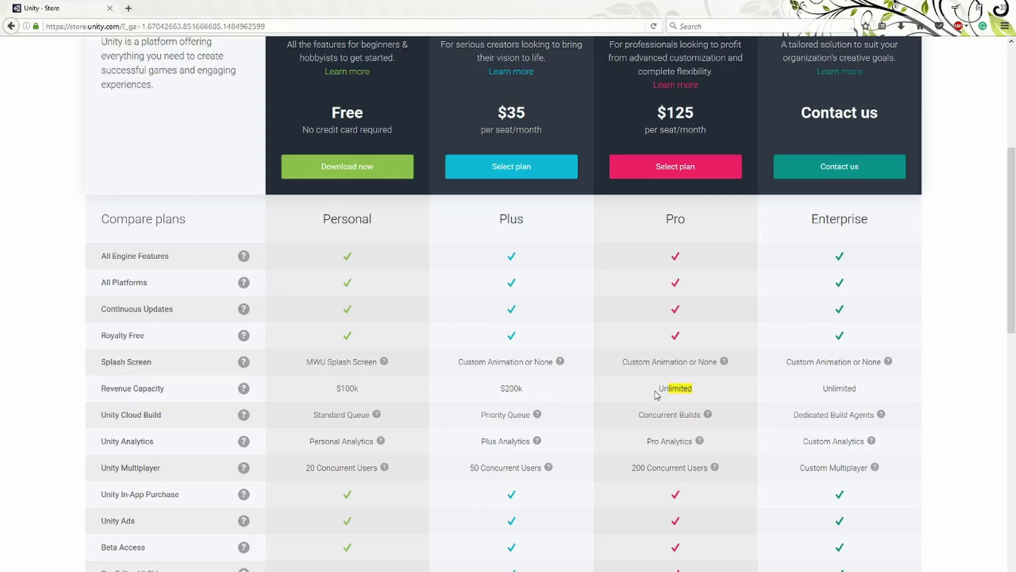
pyautogui.scroll(-4, 556, 371)
pyautogui.scroll(1, 476, 286)
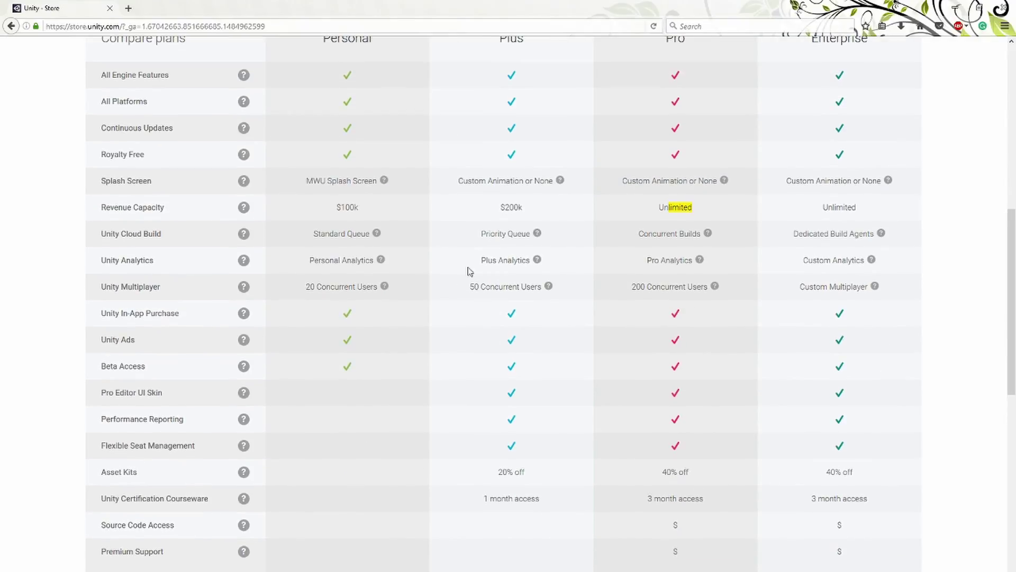
pyautogui.scroll(1, 411, 233)
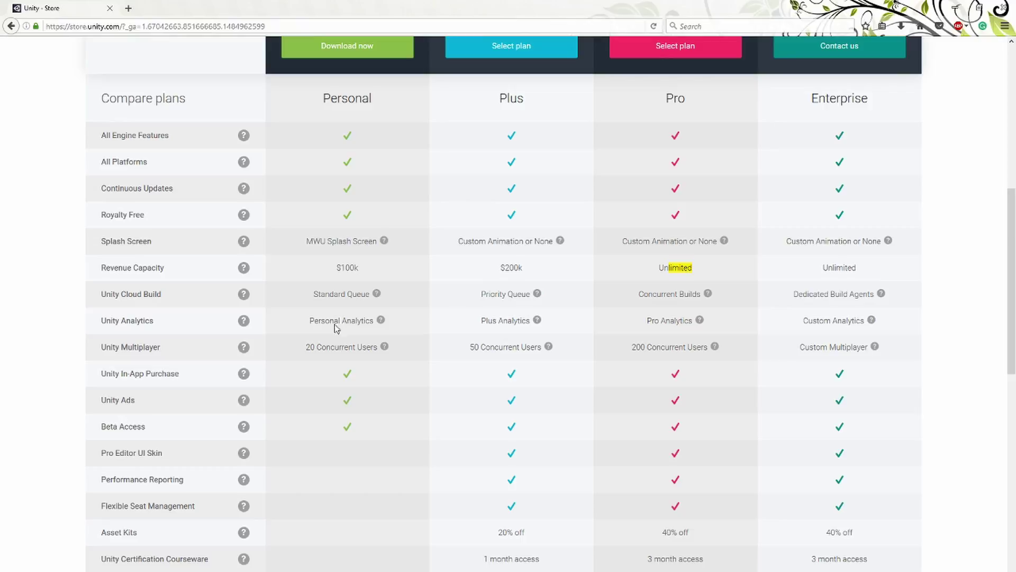
pyautogui.scroll(2, 365, 305)
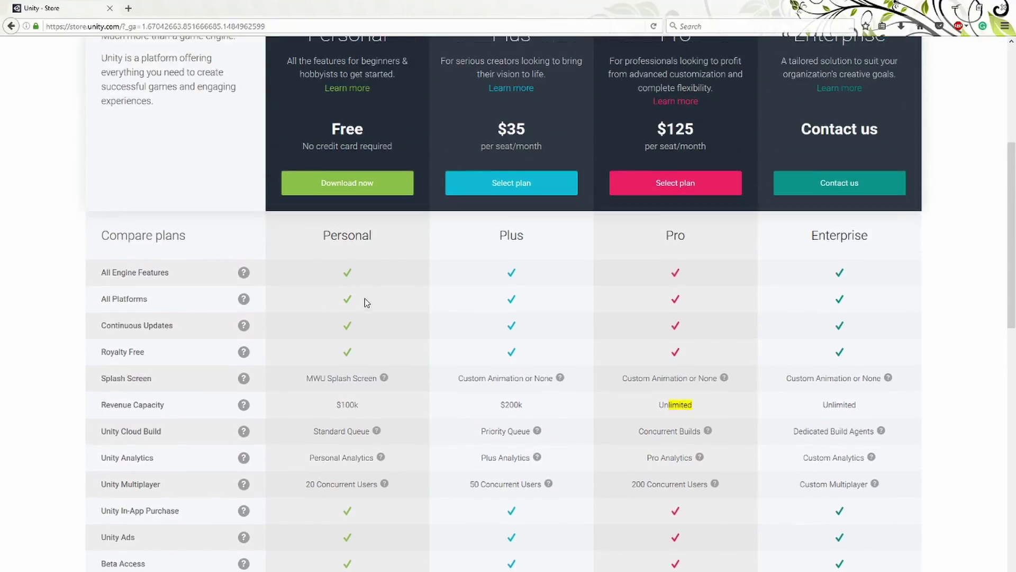
pyautogui.scroll(-5, 365, 313)
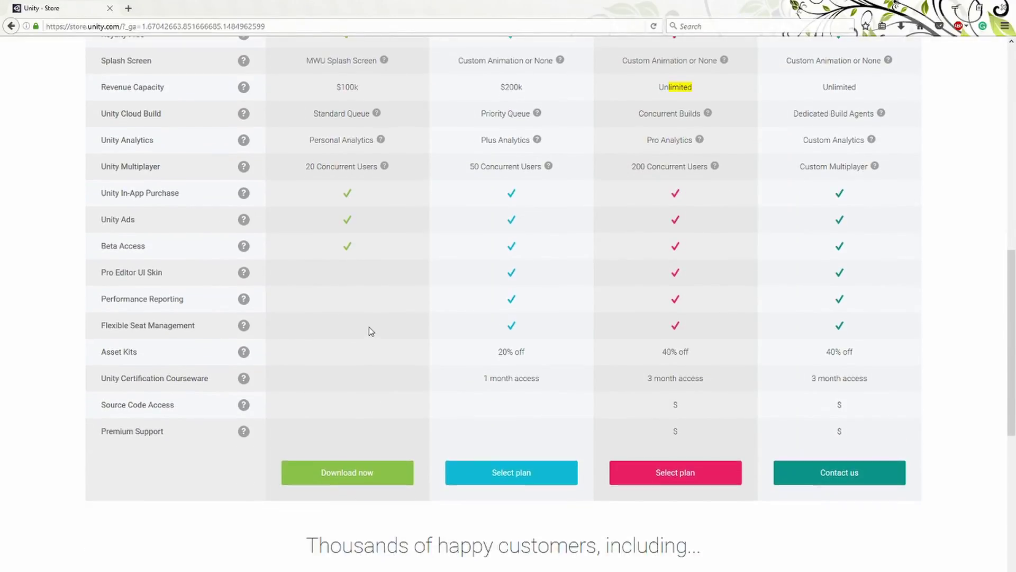
pyautogui.scroll(1, 371, 331)
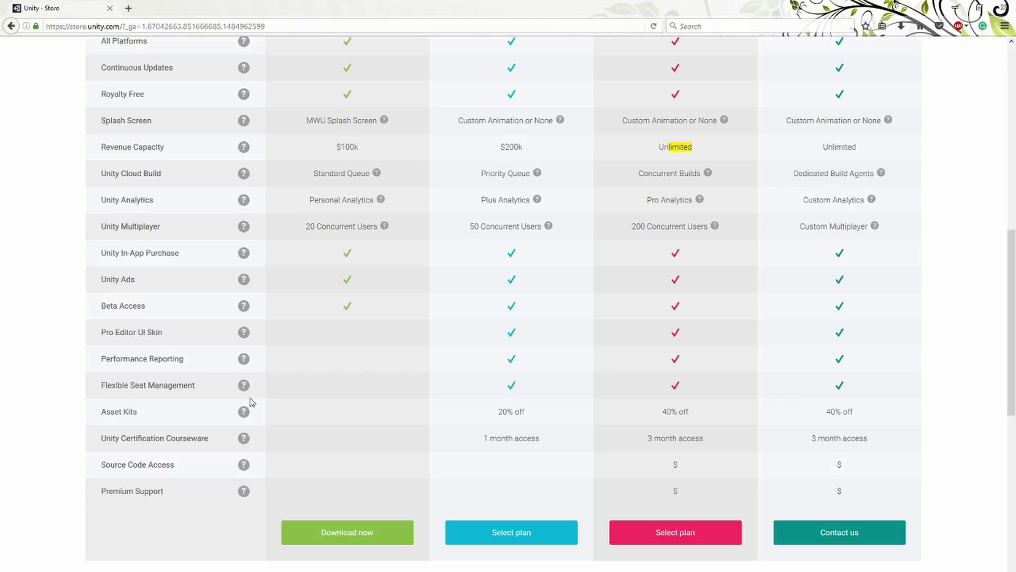
pyautogui.scroll(-3, 331, 358)
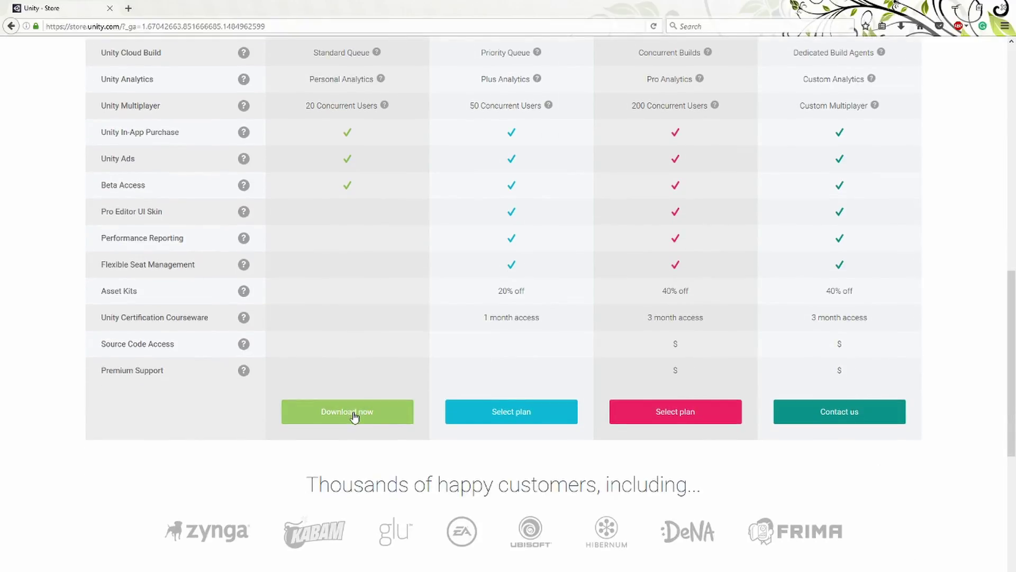
# Choose the free Personal plan, check the OS requirements, and download the Unity 5.5.0 Windows installer.
pyautogui.click(356, 413)
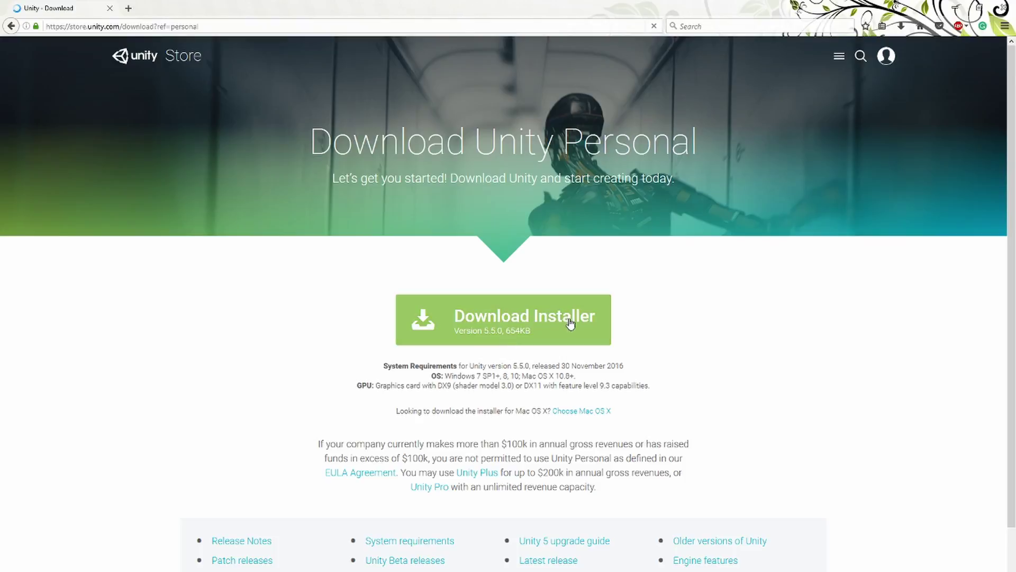
pyautogui.moveTo(445, 377)
pyautogui.mouseDown()
pyautogui.moveTo(591, 380)
pyautogui.moveTo(444, 377)
pyautogui.mouseUp()
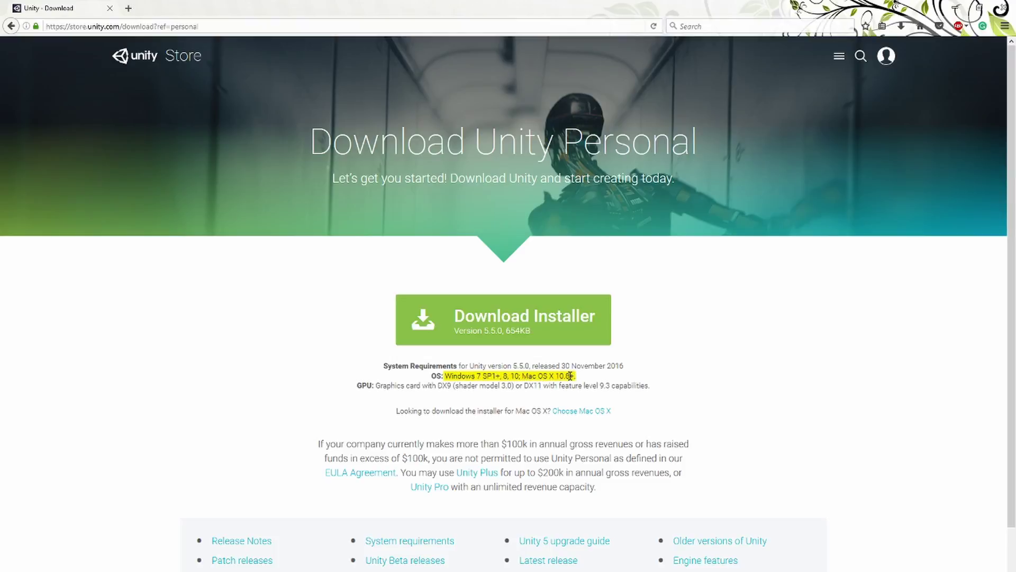
pyautogui.scroll(-1, 335, 341)
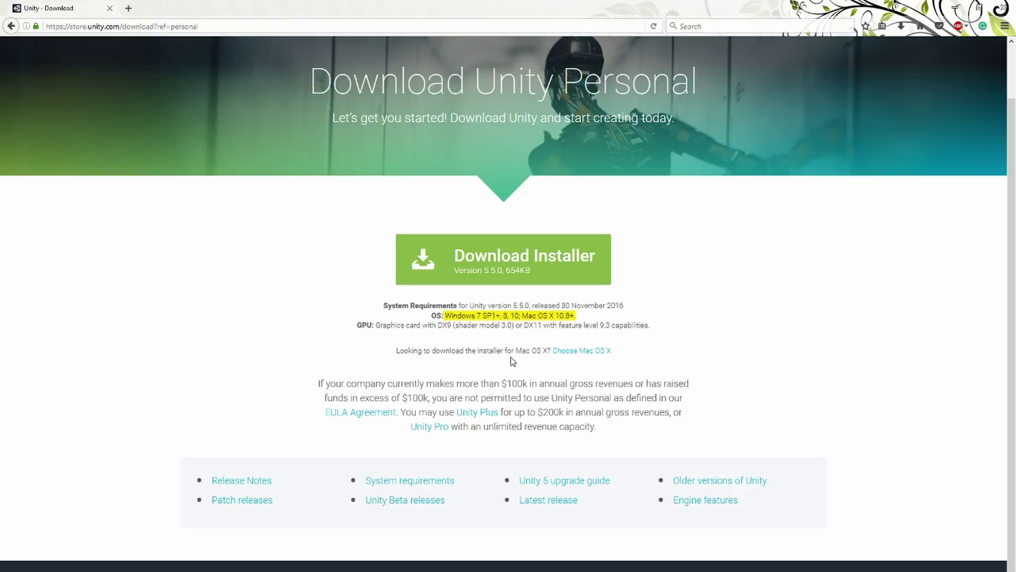
pyautogui.moveTo(513, 361); pyautogui.dragTo(550, 351)
pyautogui.click(536, 360)
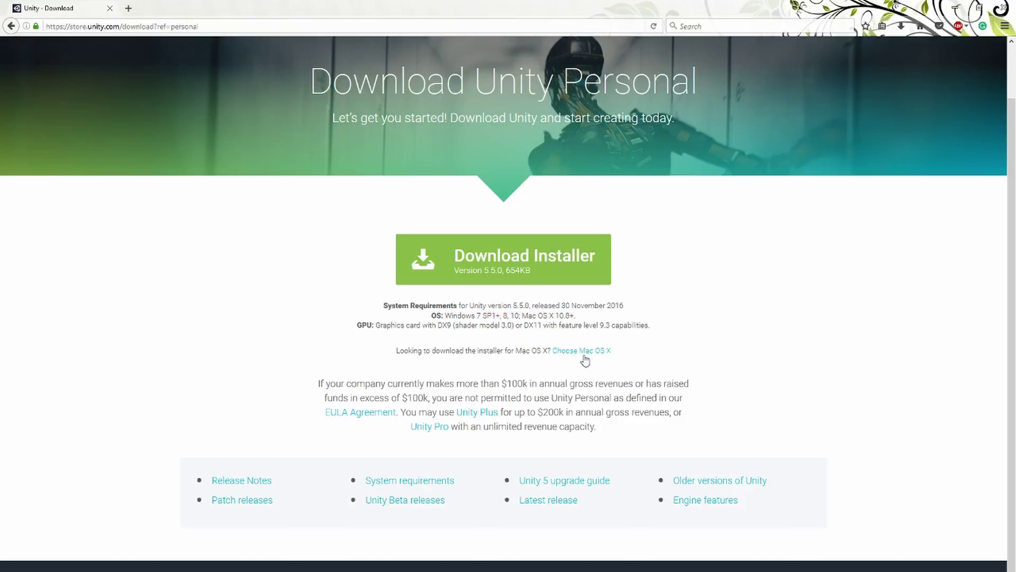
pyautogui.click(478, 275)
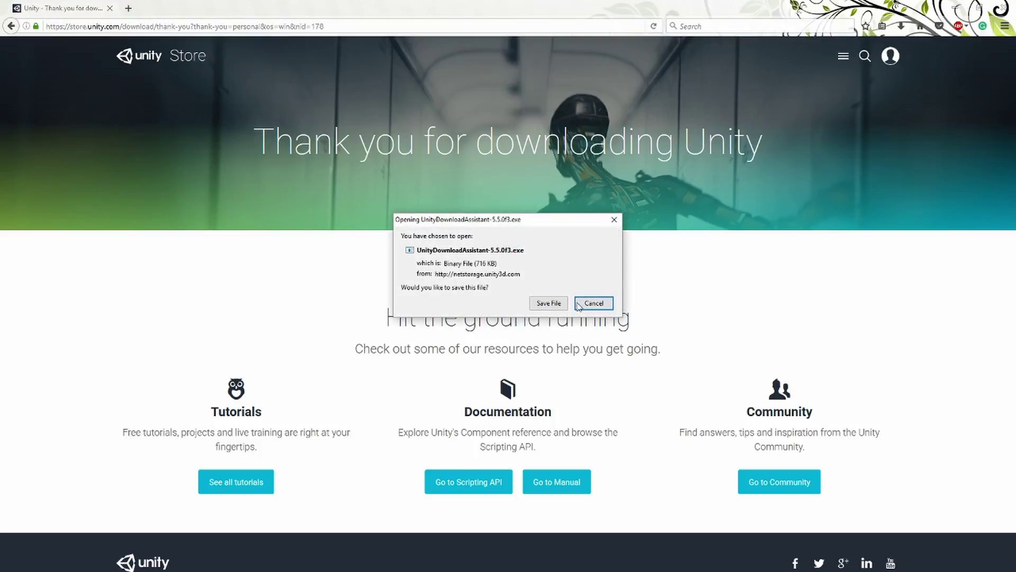
# Save UnityDownloadAssistant-5.5.0f3.exe and run it from the Firefox downloads list.
pyautogui.click(548, 304)
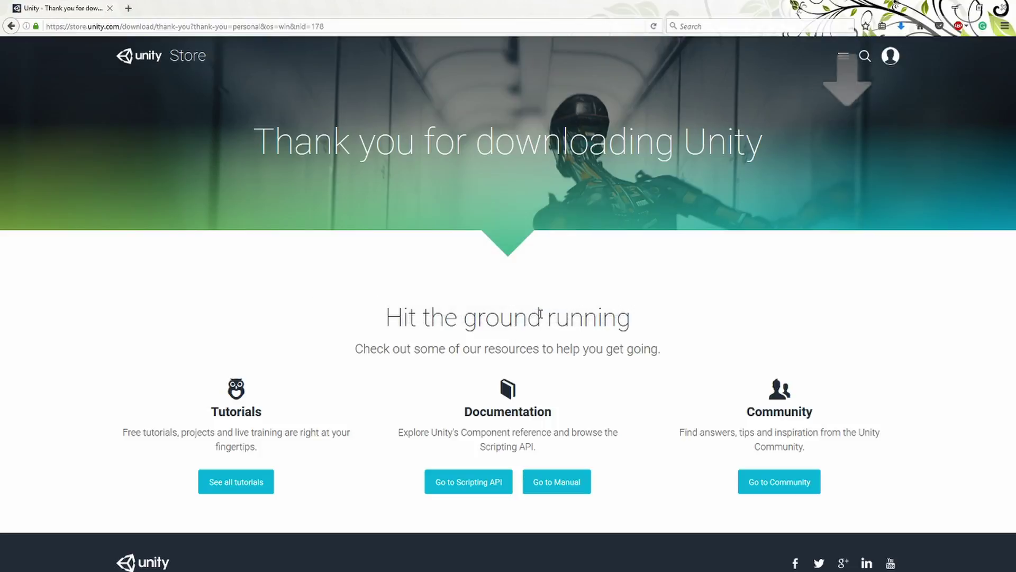
pyautogui.click(901, 26)
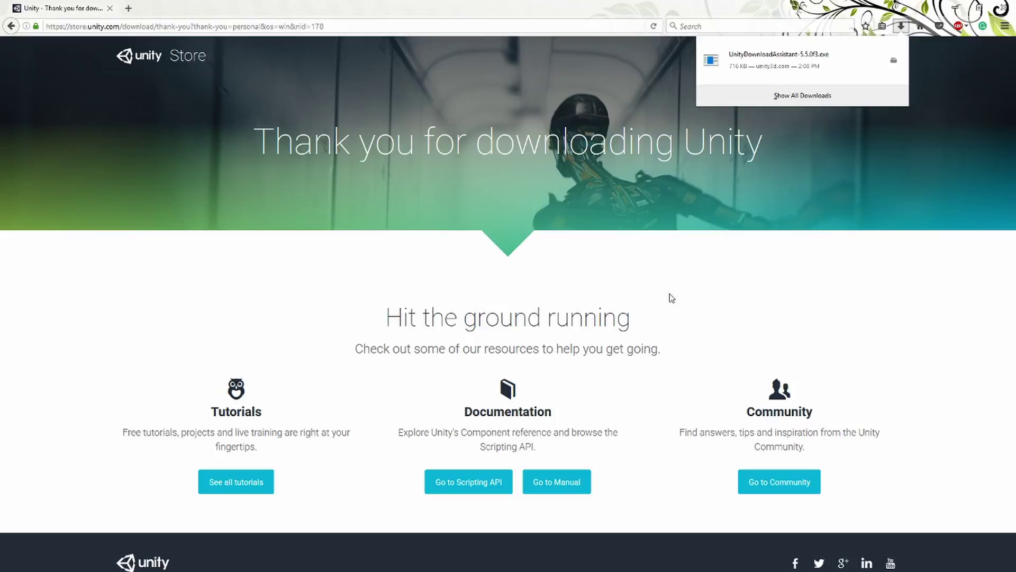
pyautogui.click(821, 68)
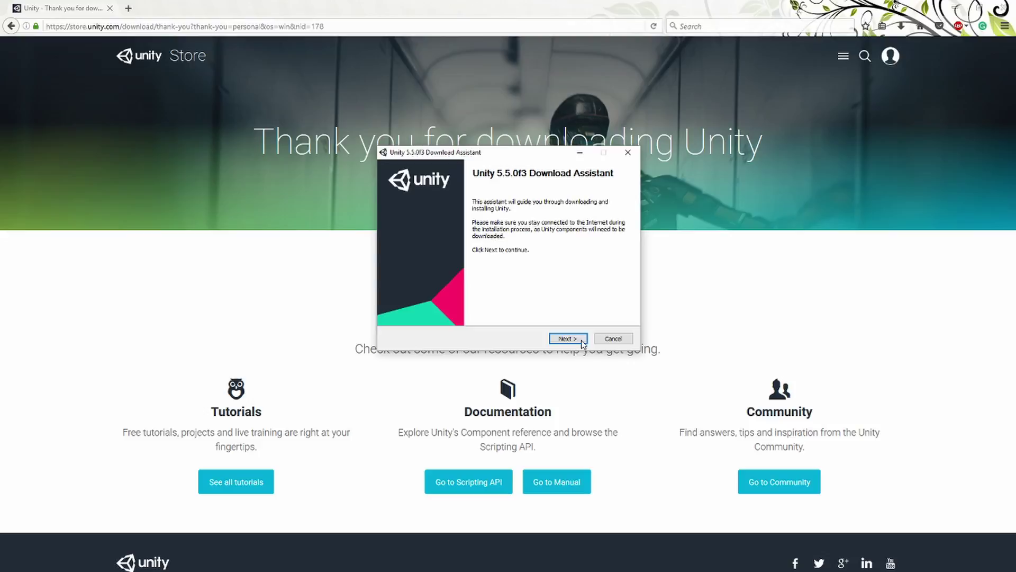
# Move past the welcome page, accept the License Agreement terms, and continue.
pyautogui.click(566, 338)
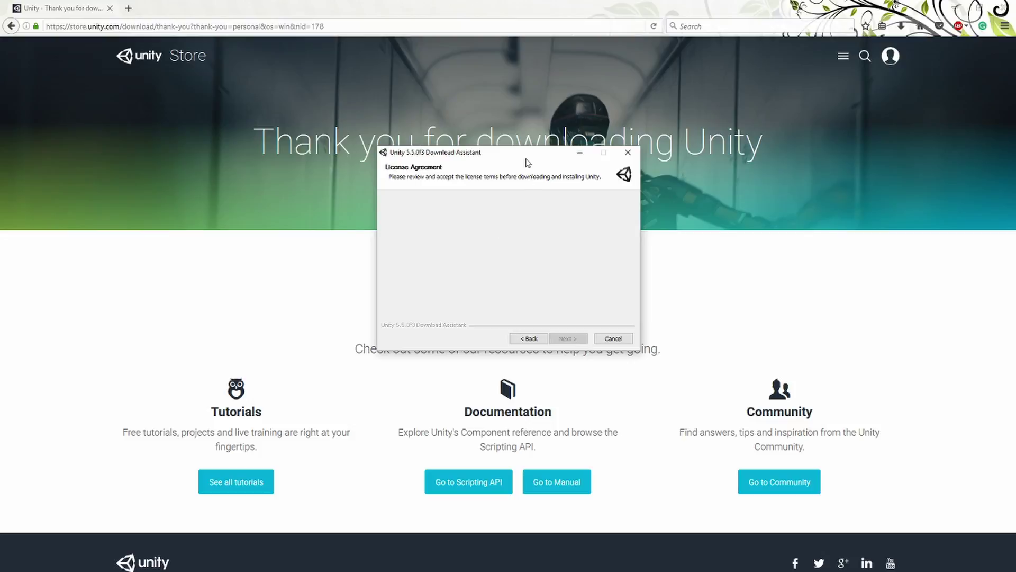
pyautogui.moveTo(527, 162); pyautogui.dragTo(447, 212)
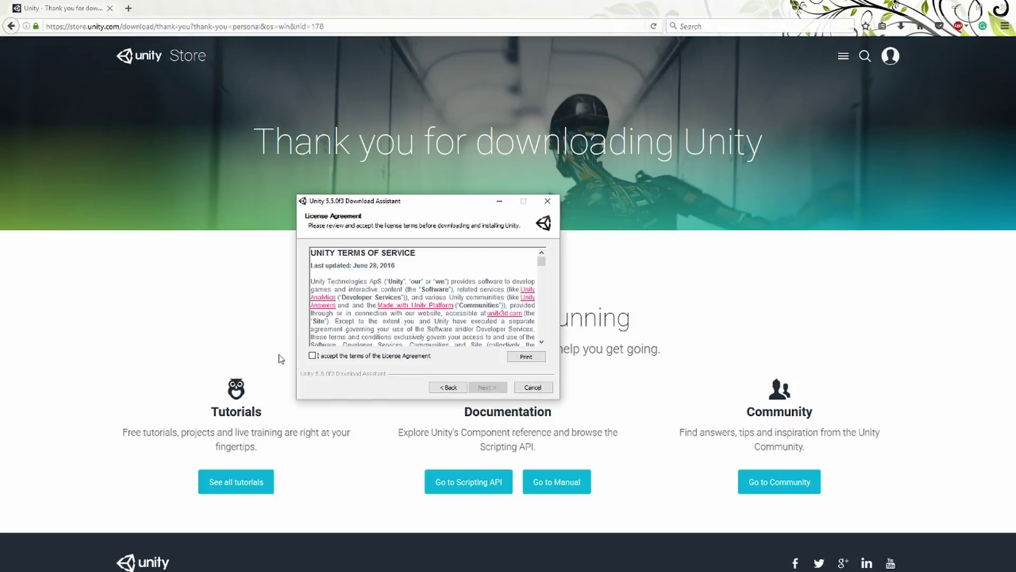
pyautogui.click(313, 356)
pyautogui.scroll(-10, 406, 312)
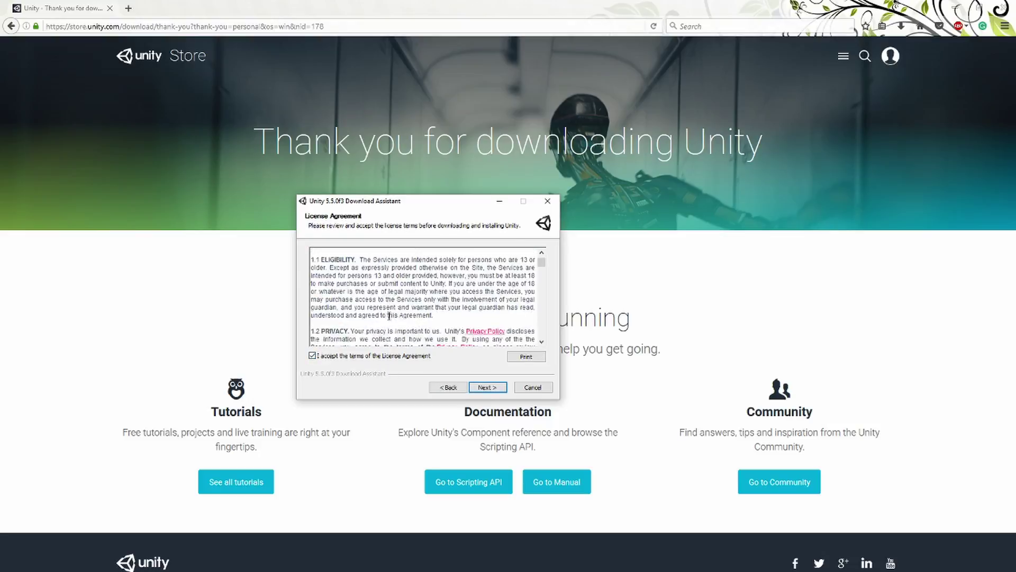
pyautogui.scroll(-5, 406, 312)
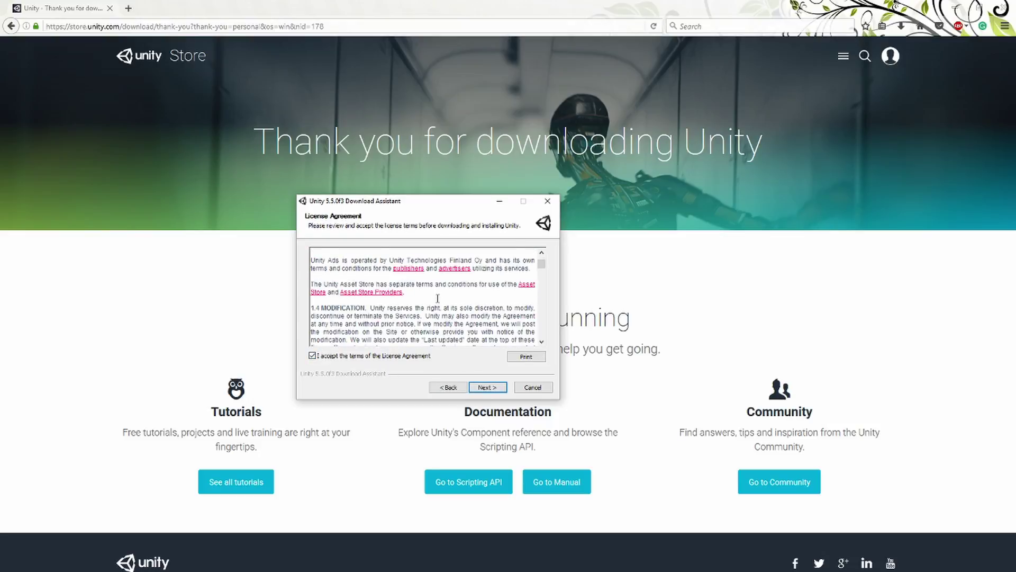
pyautogui.scroll(-3, 438, 298)
pyautogui.scroll(8, 438, 298)
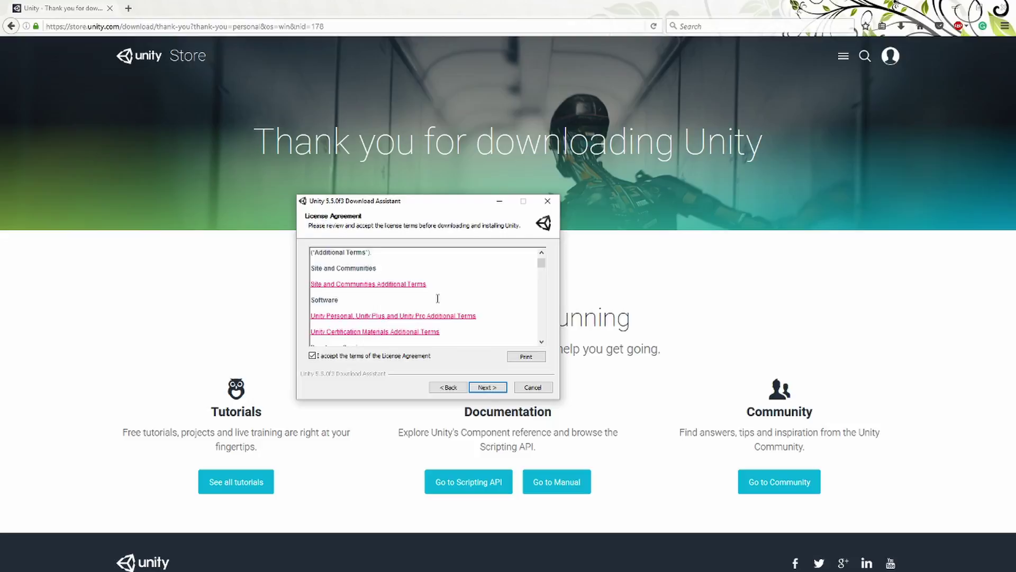
pyautogui.scroll(10, 437, 298)
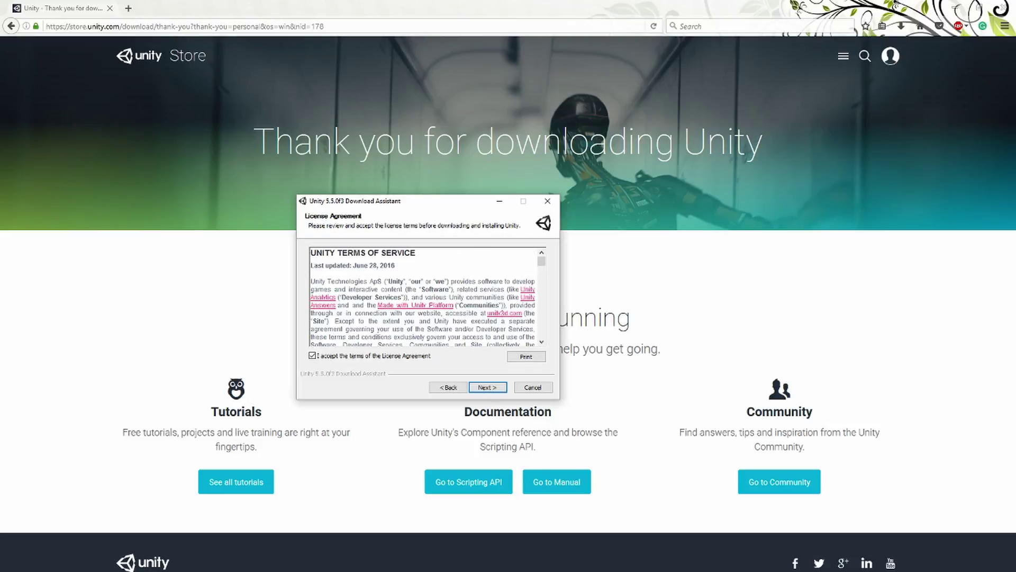
pyautogui.click(477, 390)
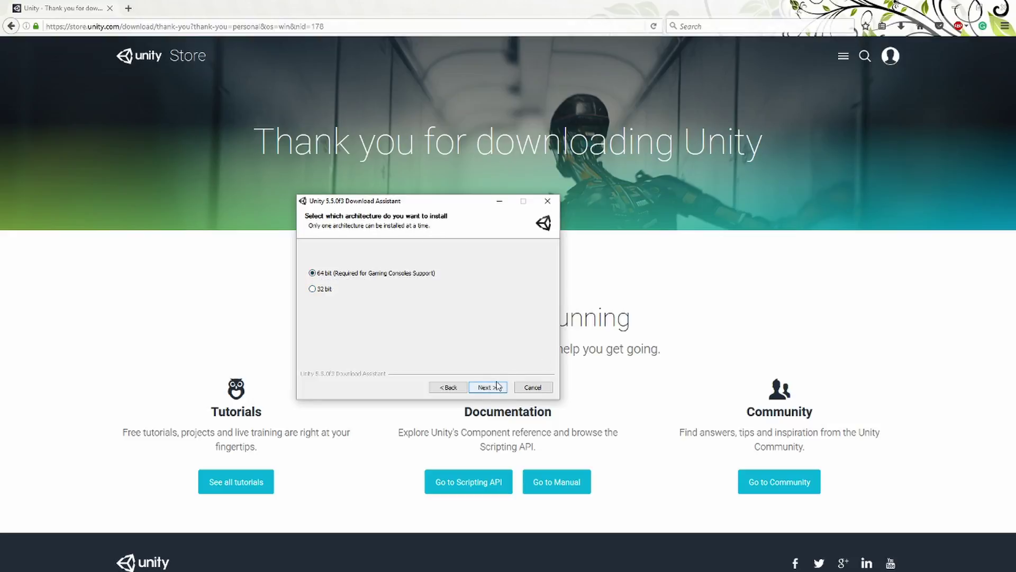
# Keep 64 bit, uncheck Standard Assets in the component list, and continue.
pyautogui.click(487, 387)
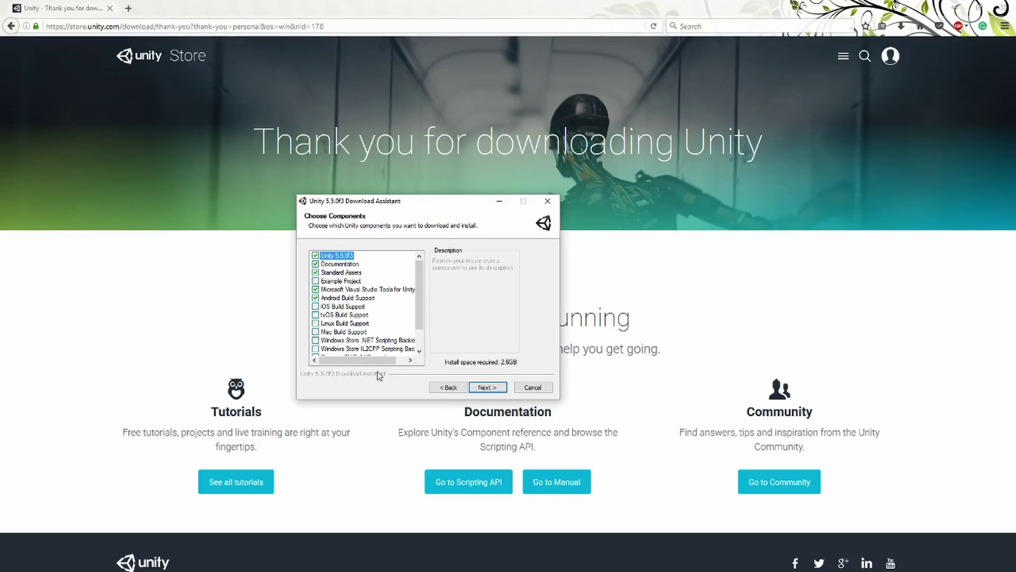
pyautogui.scroll(-1, 373, 328)
pyautogui.scroll(1, 376, 329)
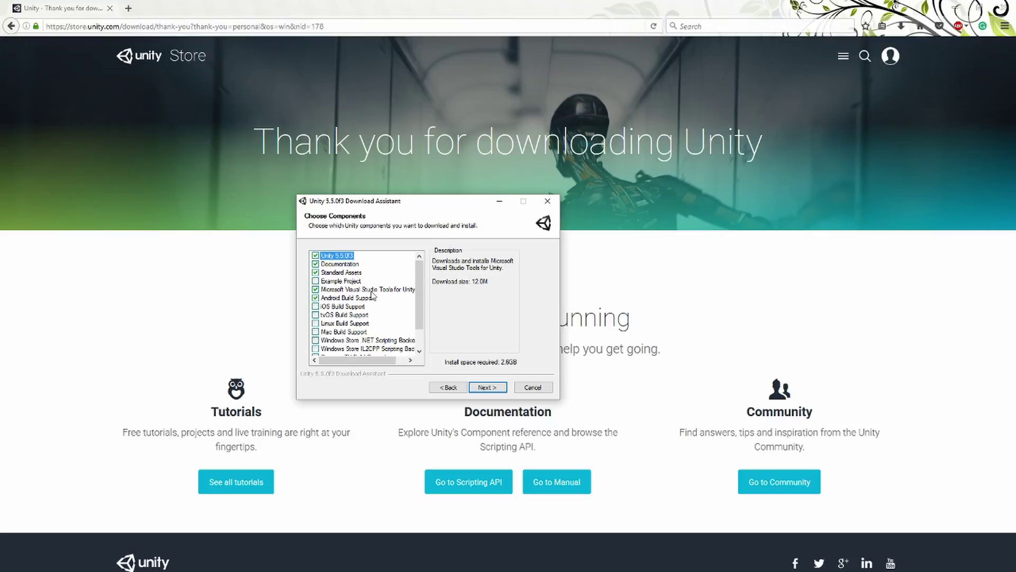
pyautogui.scroll(-1, 372, 295)
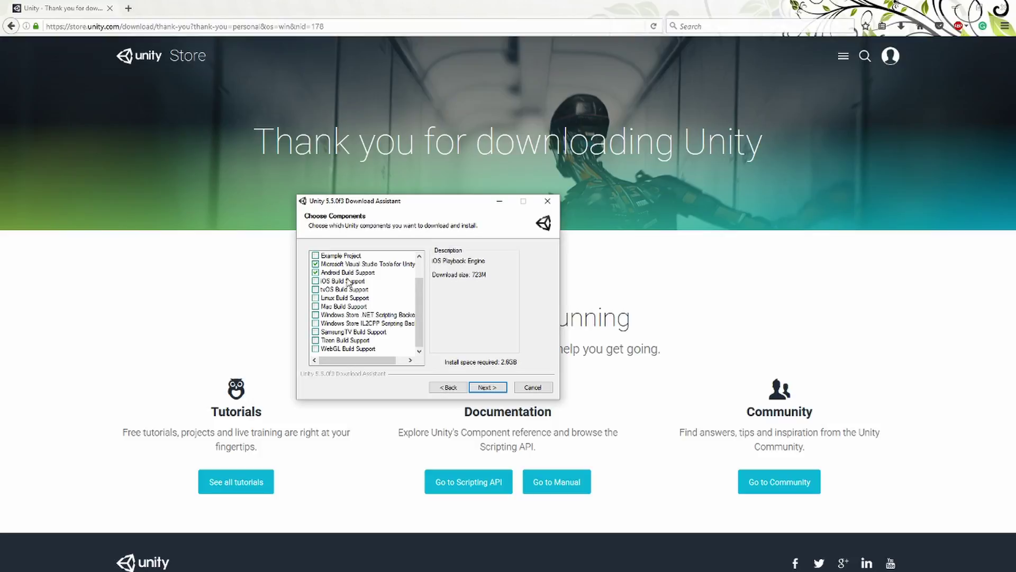
pyautogui.scroll(1, 361, 277)
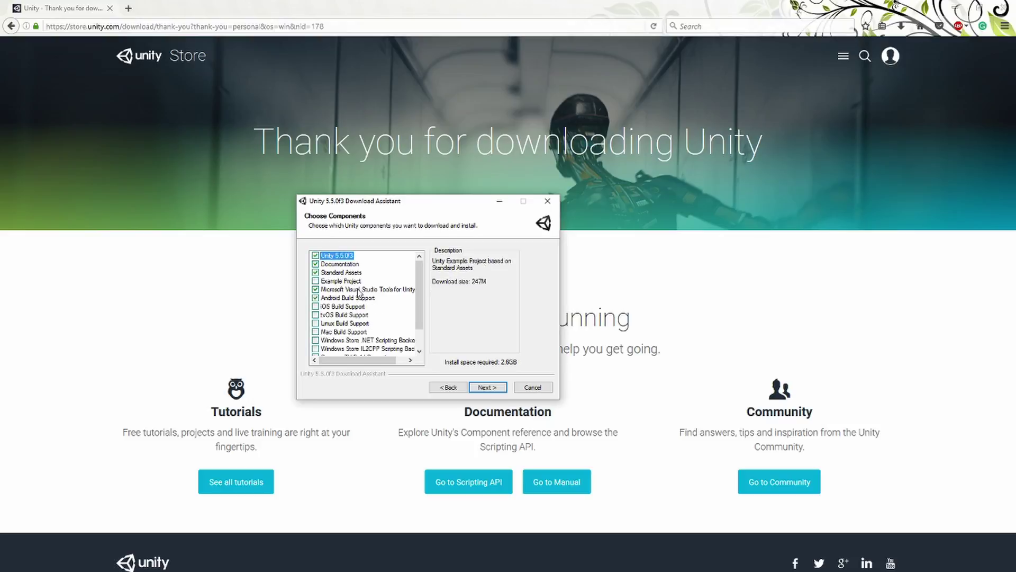
pyautogui.click(316, 273)
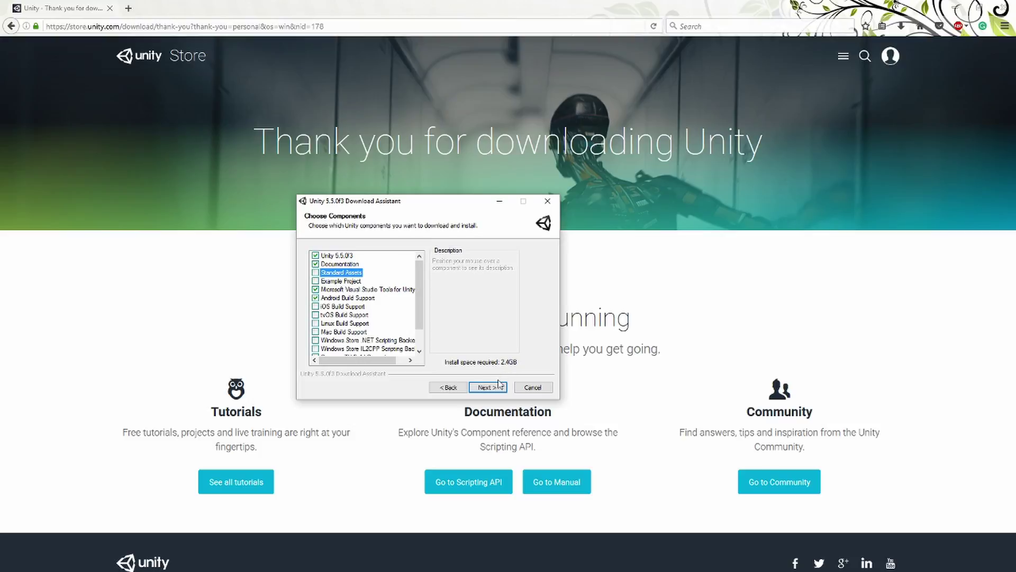
pyautogui.click(498, 385)
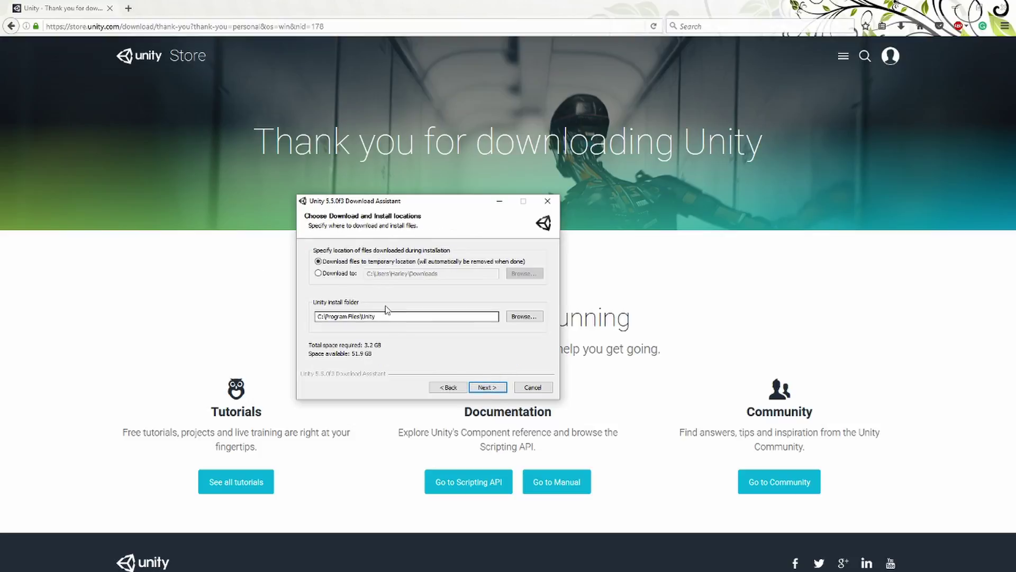
# Browse the folder picker, expanding This PC and the MajorPrograms (H:) drive, then close it.
pyautogui.click(524, 317)
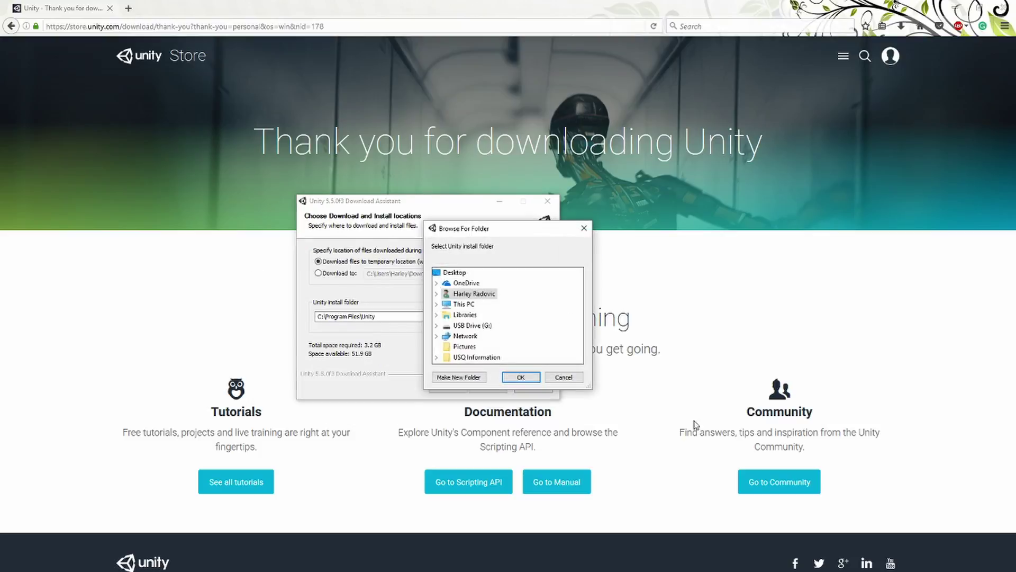
pyautogui.moveTo(503, 232); pyautogui.dragTo(0, 201)
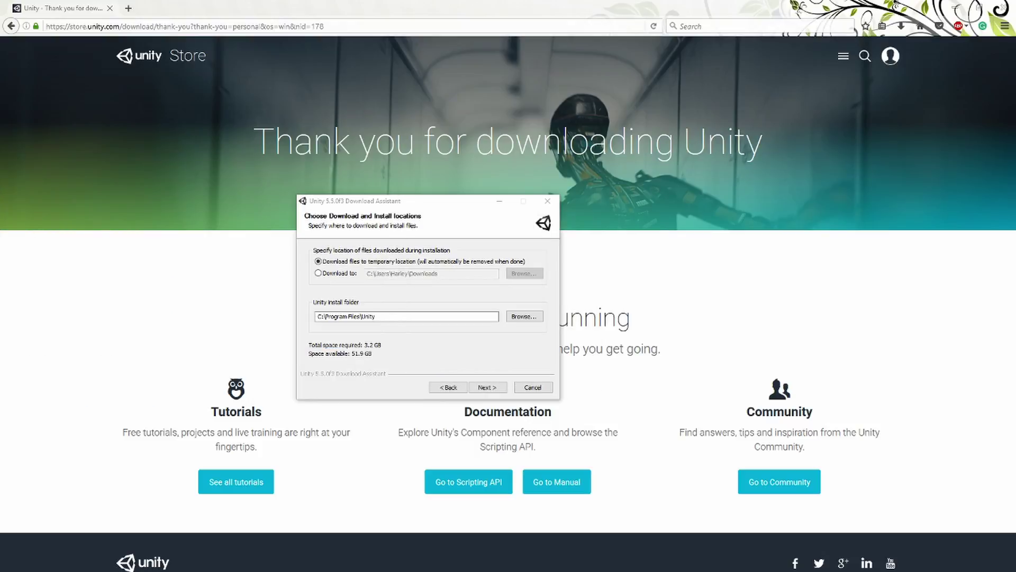
pyautogui.moveTo(0, 196); pyautogui.dragTo(401, 183)
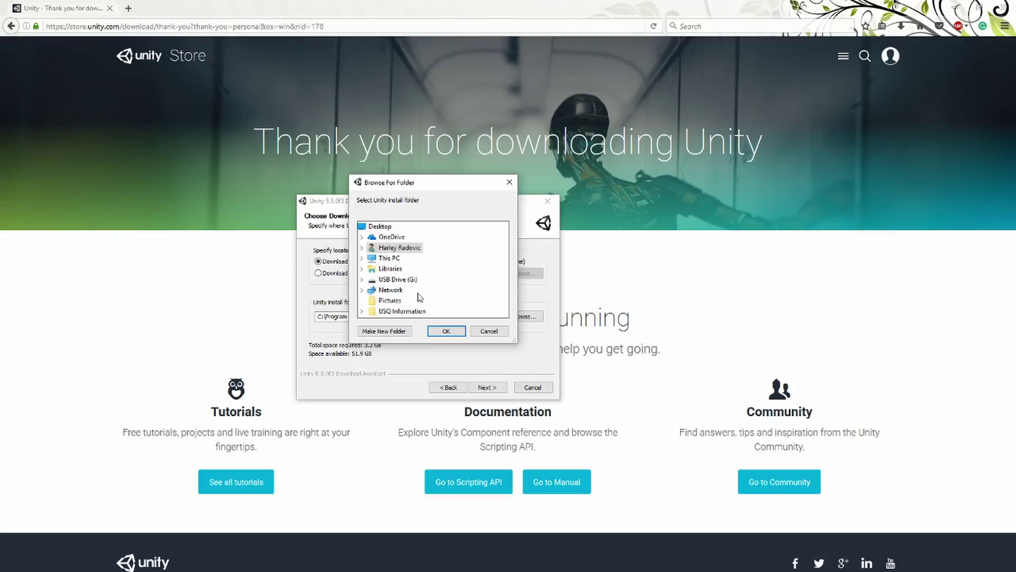
pyautogui.click(386, 258)
pyautogui.scroll(-2, 416, 283)
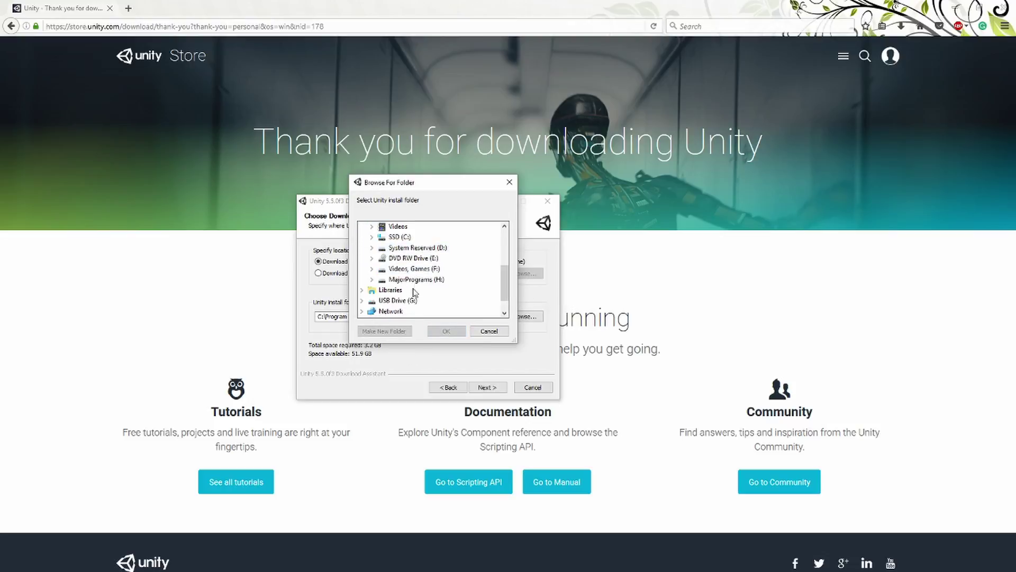
pyautogui.click(417, 279)
pyautogui.scroll(-3, 441, 292)
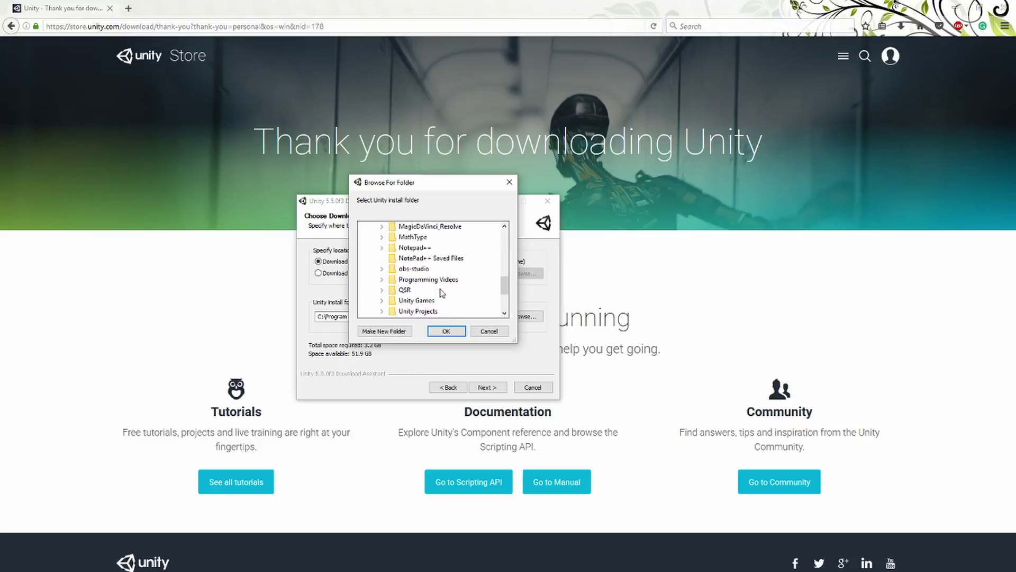
pyautogui.scroll(-1, 441, 293)
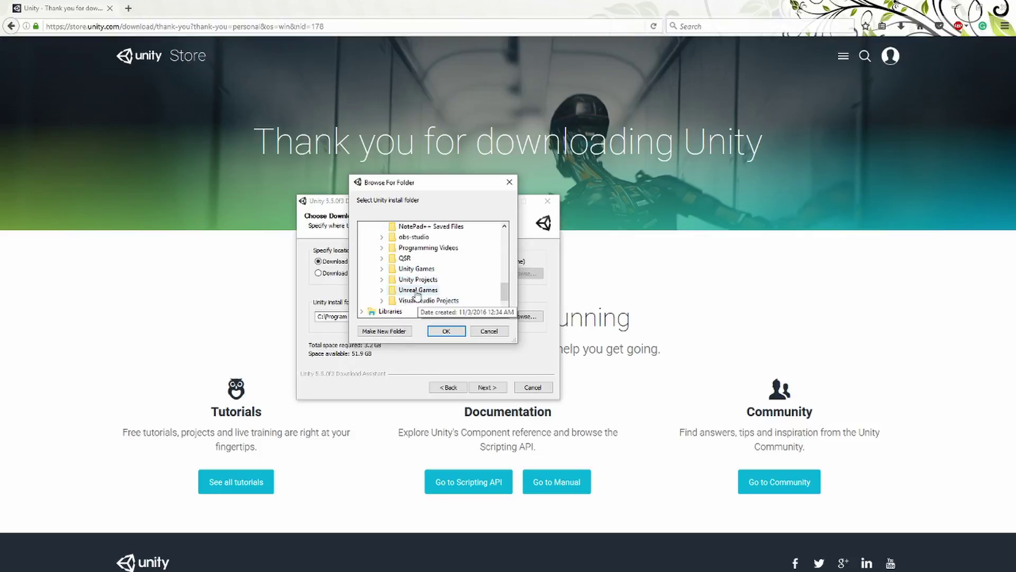
pyautogui.click(446, 331)
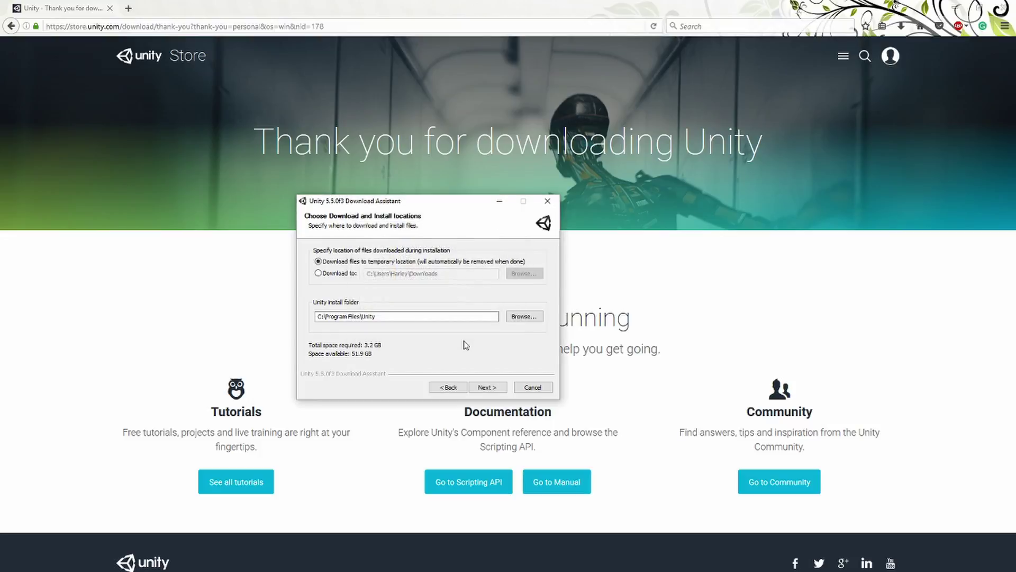
# Replace the install folder path with H:\ and start the installation.
pyautogui.click(393, 317)
pyautogui.hotkey('ctrl', 'a')
pyautogui.write('H:\\')
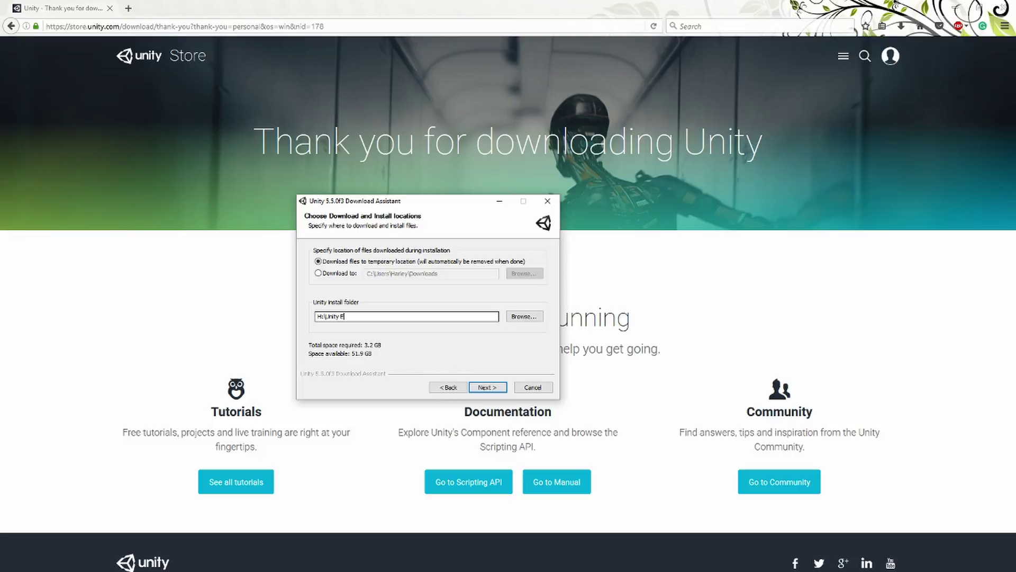
pyautogui.press('Return')
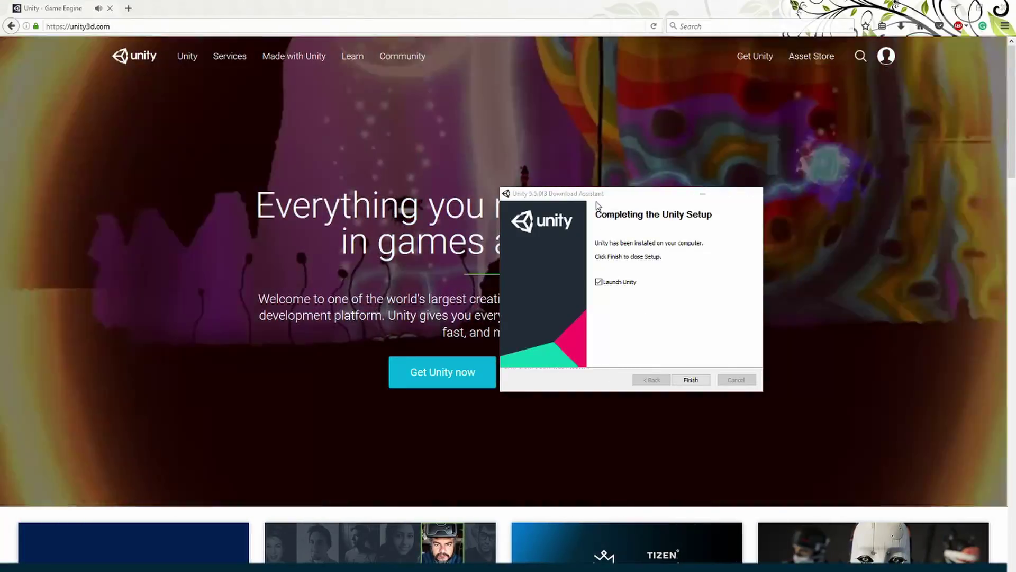
# Finish the Unity 5.5 setup and open the Unity ID panel on unity3d.com.
pyautogui.moveTo(583, 193); pyautogui.dragTo(349, 172)
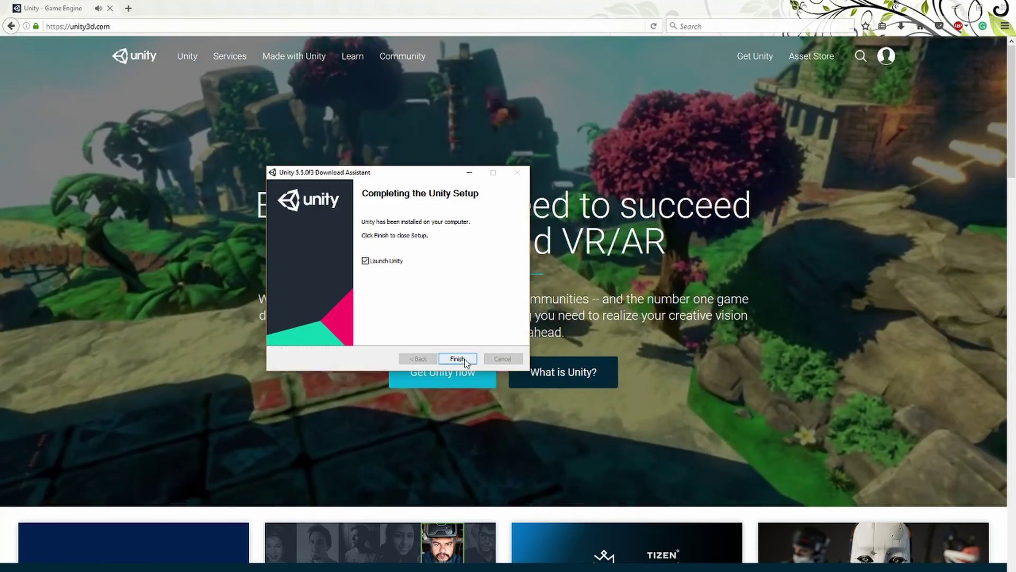
pyautogui.click(457, 358)
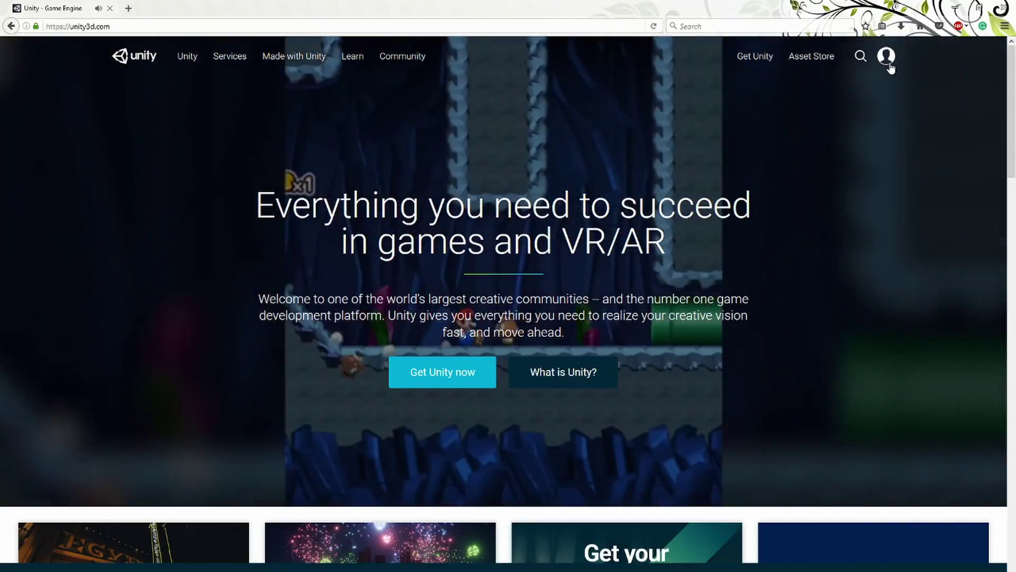
pyautogui.click(888, 62)
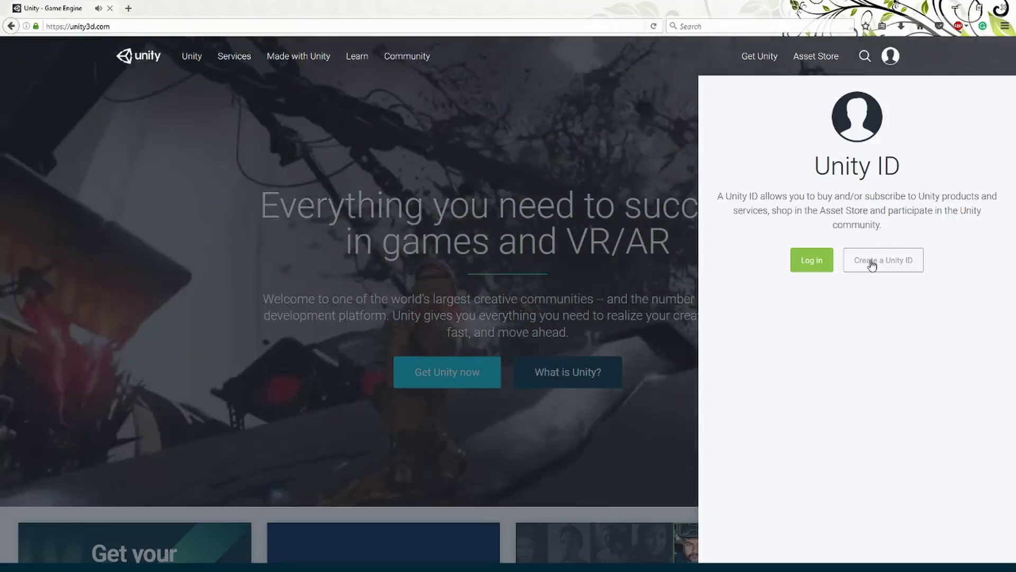
# Open the Create a Unity ID form and focus its Email, Password, Username and Full Name fields.
pyautogui.click(868, 261)
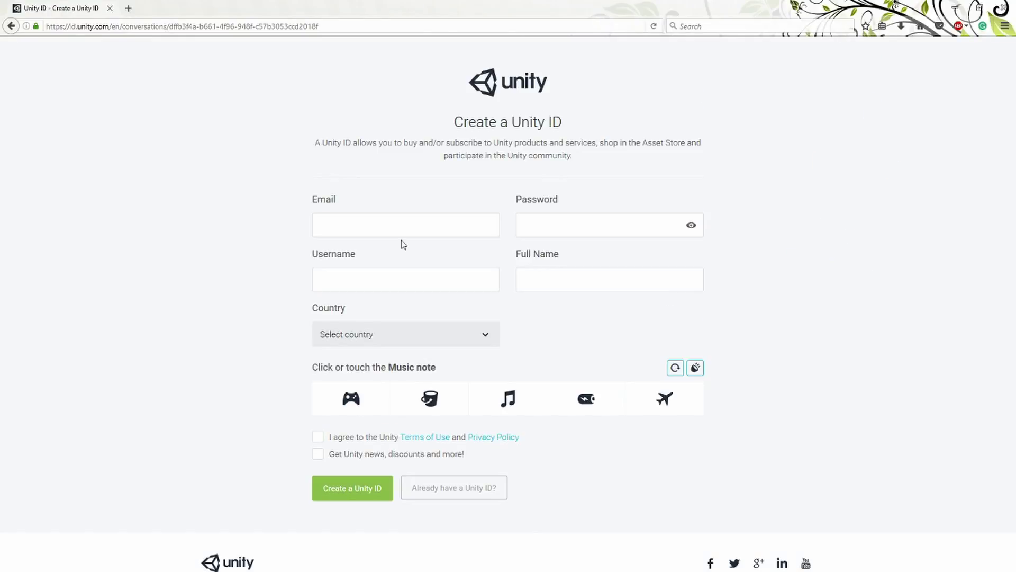
pyautogui.click(407, 227)
pyautogui.click(540, 223)
pyautogui.click(371, 276)
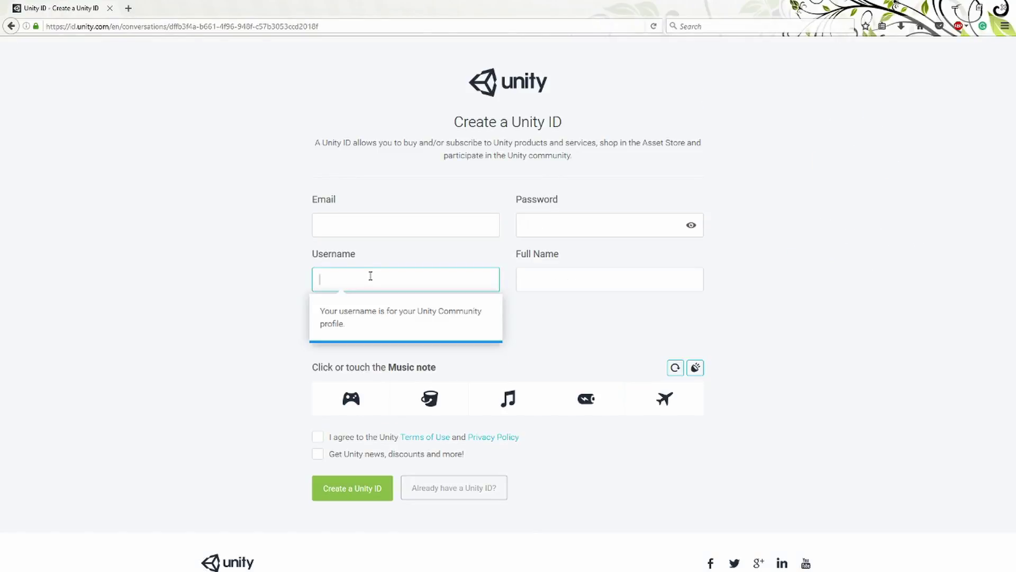
pyautogui.click(545, 285)
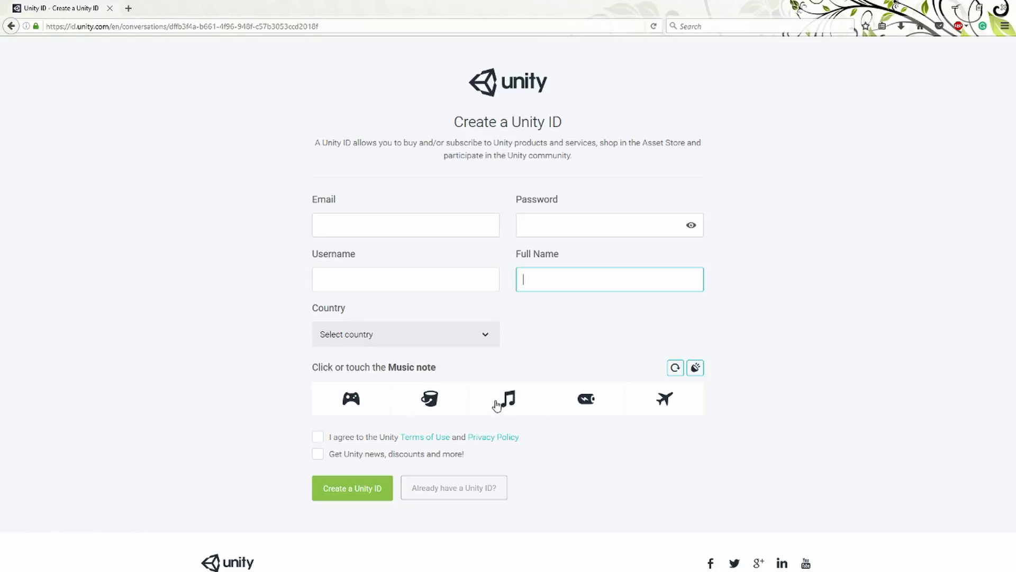
pyautogui.moveTo(329, 367); pyautogui.dragTo(442, 366)
pyautogui.click(343, 379)
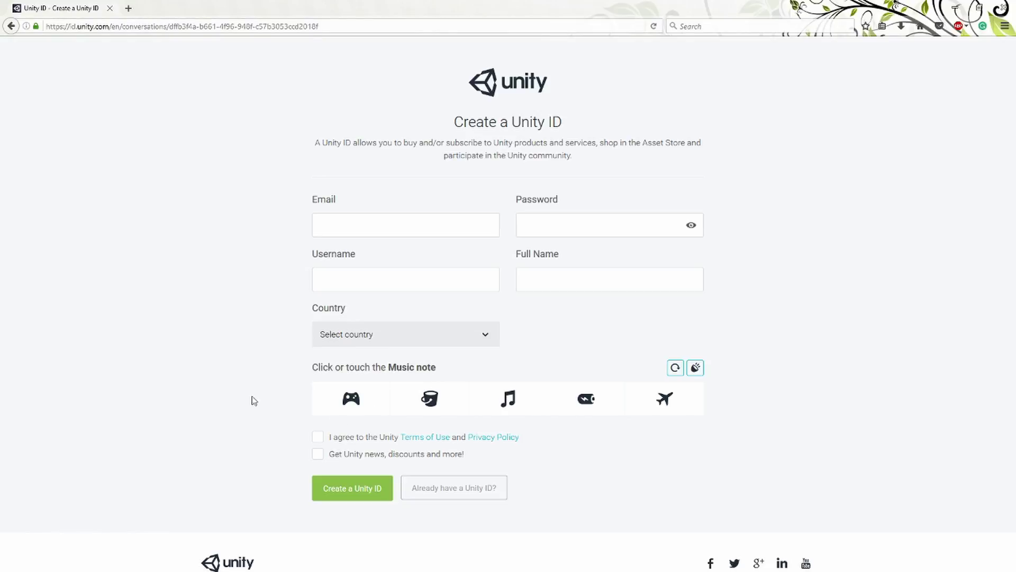
# Search for 'audacity' in a new browser tab to reach the Audacity website.
pyautogui.click(128, 9)
pyautogui.click(375, 103)
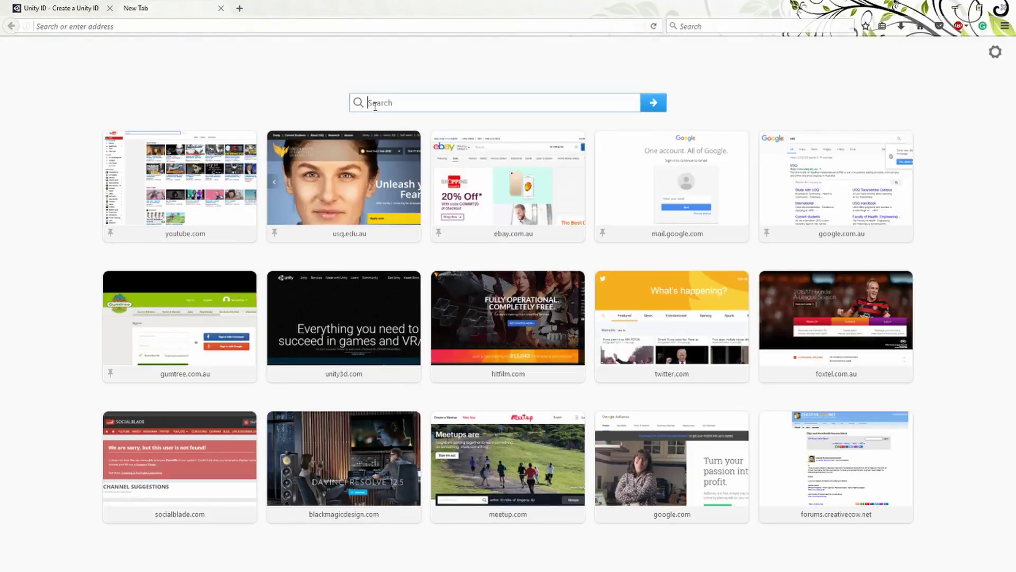
pyautogui.write('avid')
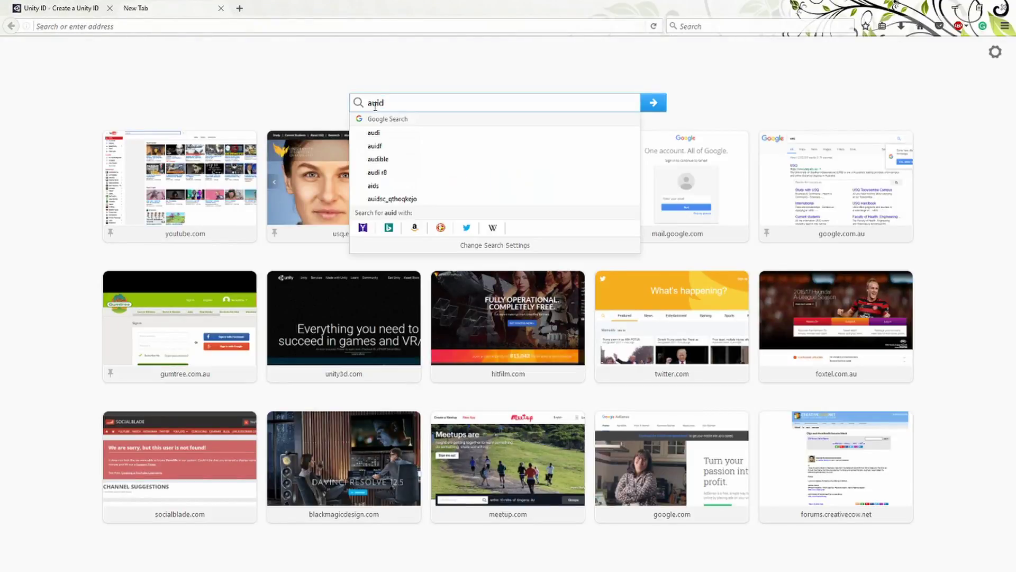
pyautogui.press('BackSpace')
pyautogui.press('BackSpace')
pyautogui.write('dcity')
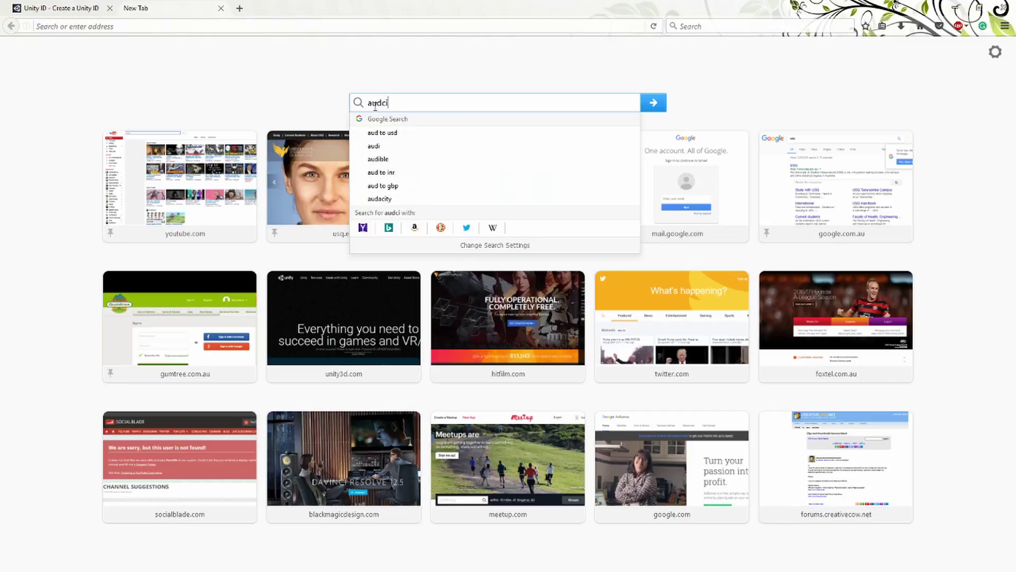
pyautogui.press('Return')
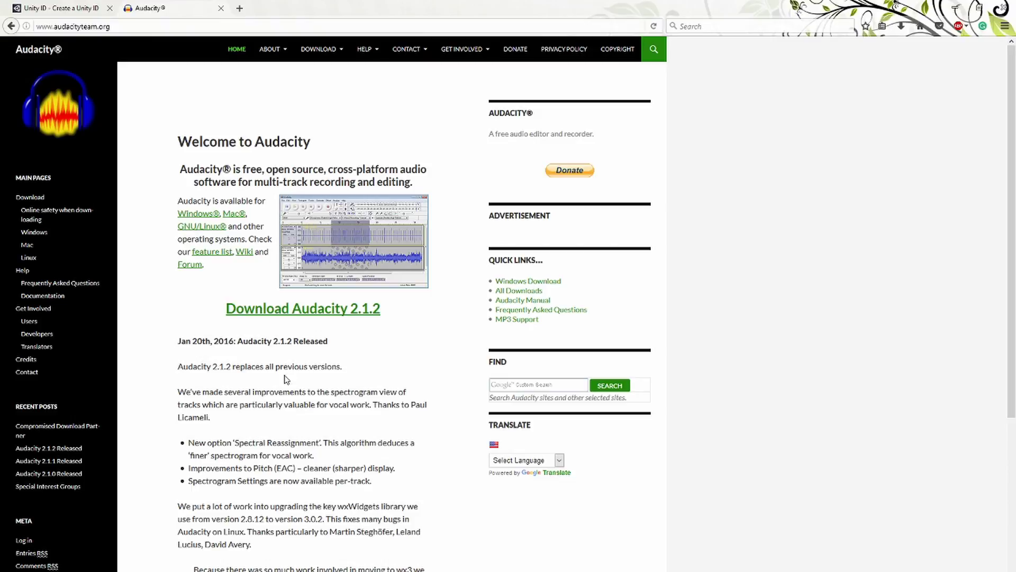
# Go to the Audacity 2.1.2 download page and its Windows download options.
pyautogui.click(318, 318)
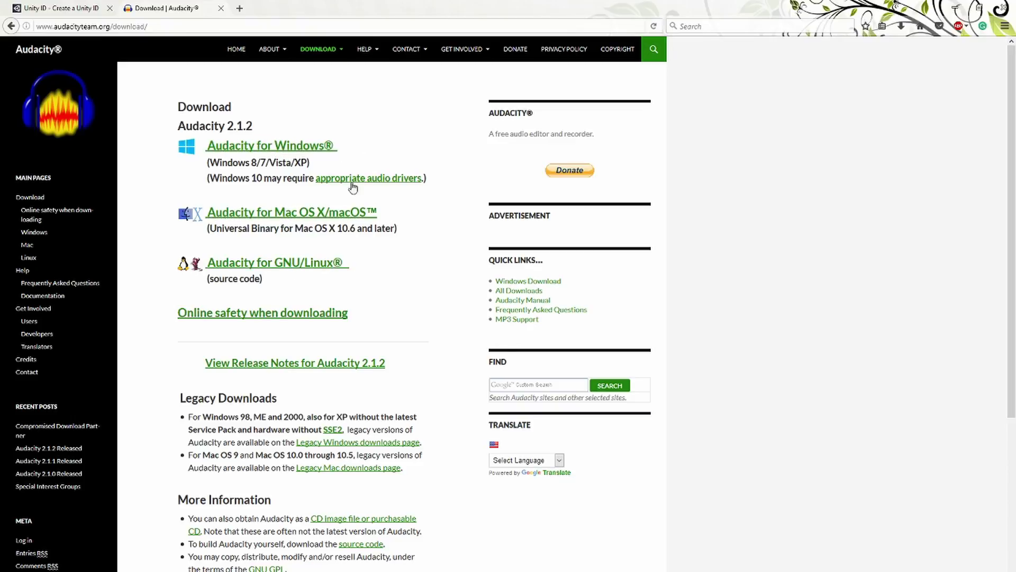
pyautogui.click(312, 147)
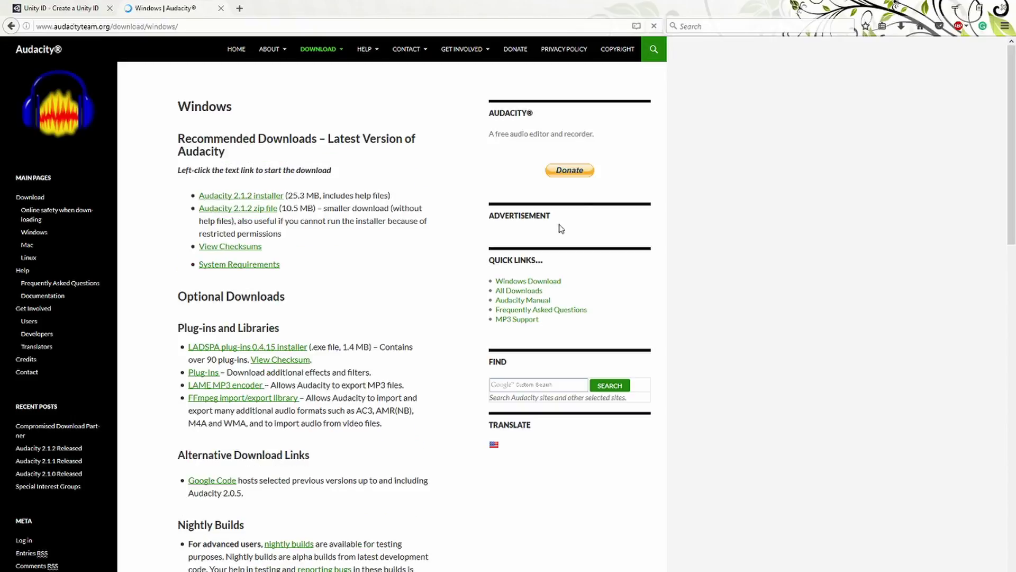
pyautogui.moveTo(480, 139)
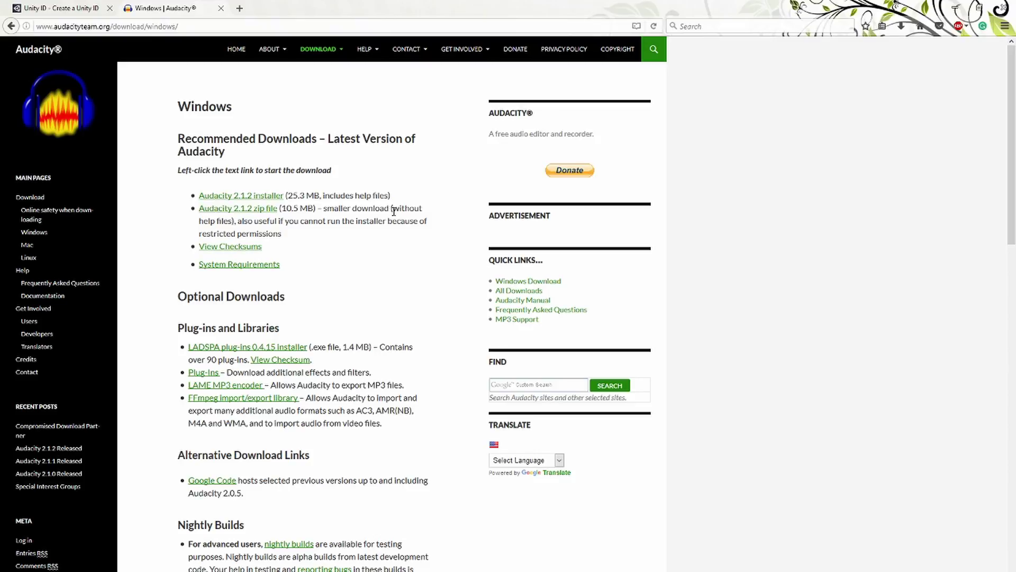
# Close the Audacity tab and sign out of the current Unity account.
pyautogui.click(221, 9)
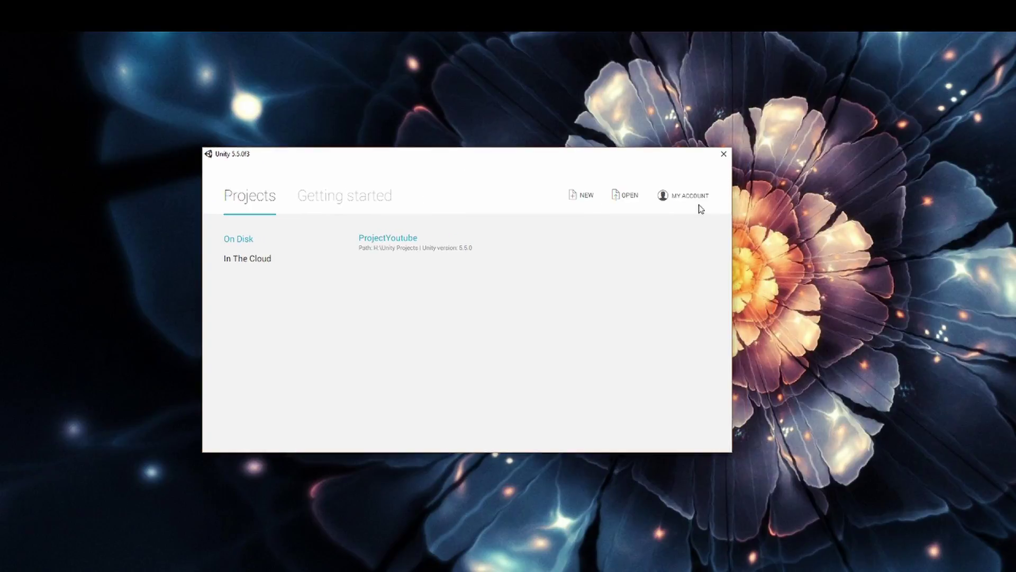
pyautogui.click(693, 201)
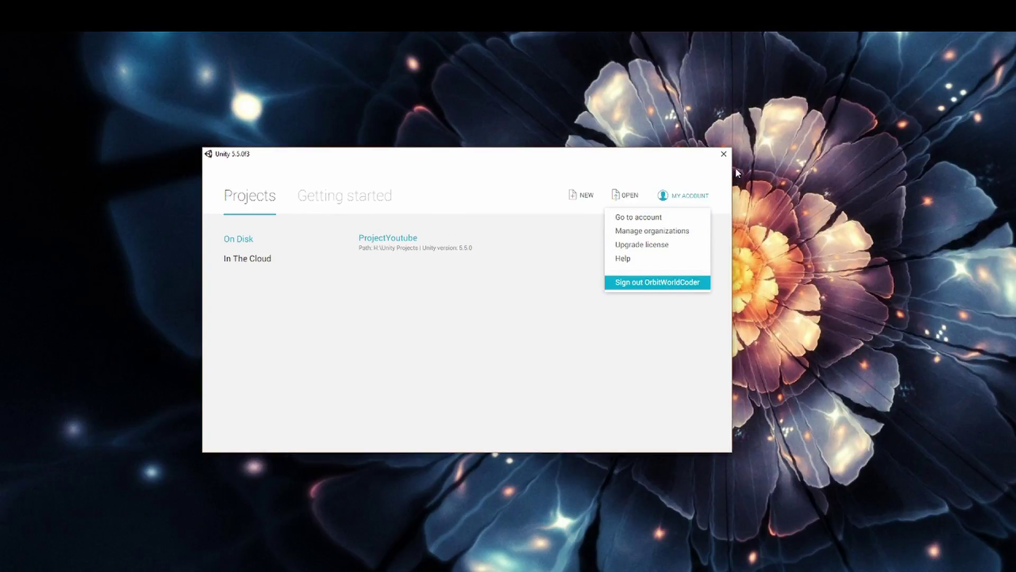
pyautogui.click(672, 283)
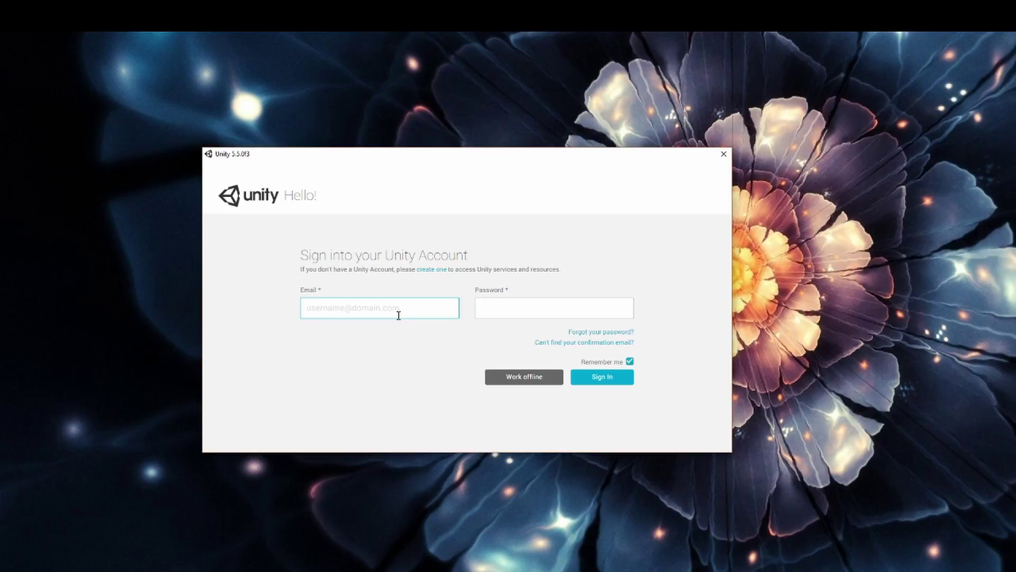
# Sign in with the other account's email address and password.
pyautogui.press('Tab')
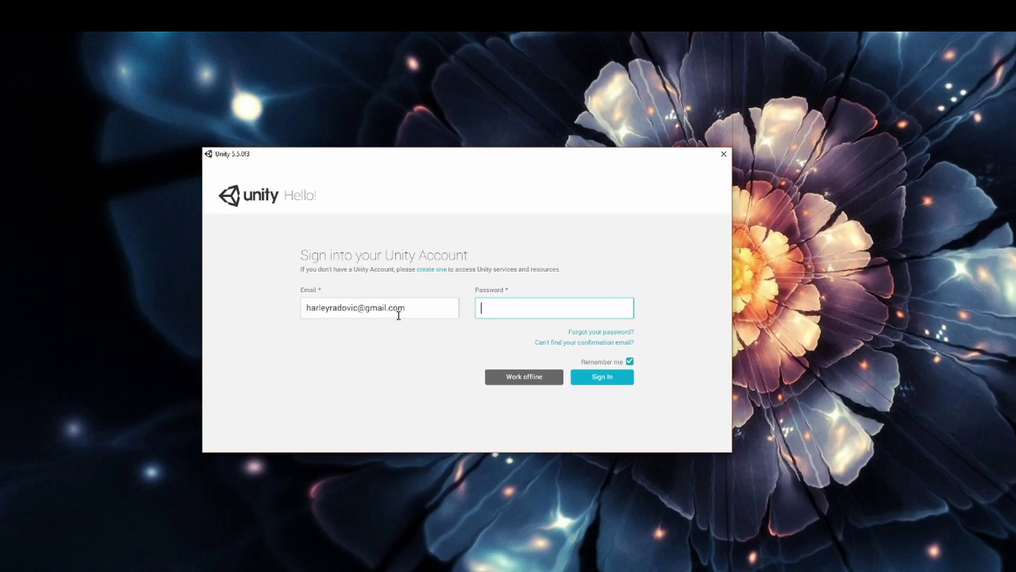
pyautogui.write('••••••••')
pyautogui.press('Return')
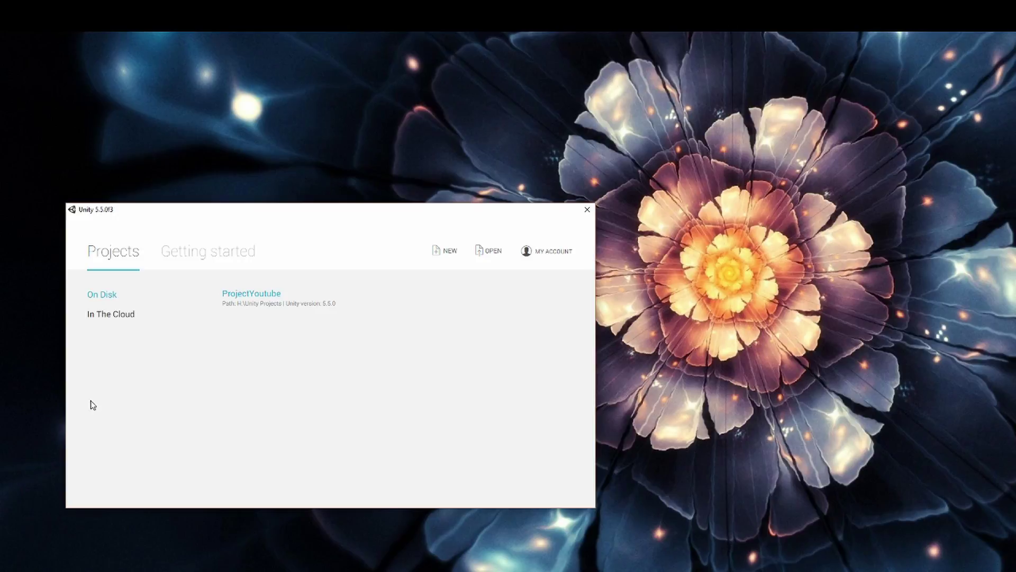
# View the cloud projects, return to On Disk, and paste a Unity 5.5.0f3 desktop shortcut.
pyautogui.click(117, 323)
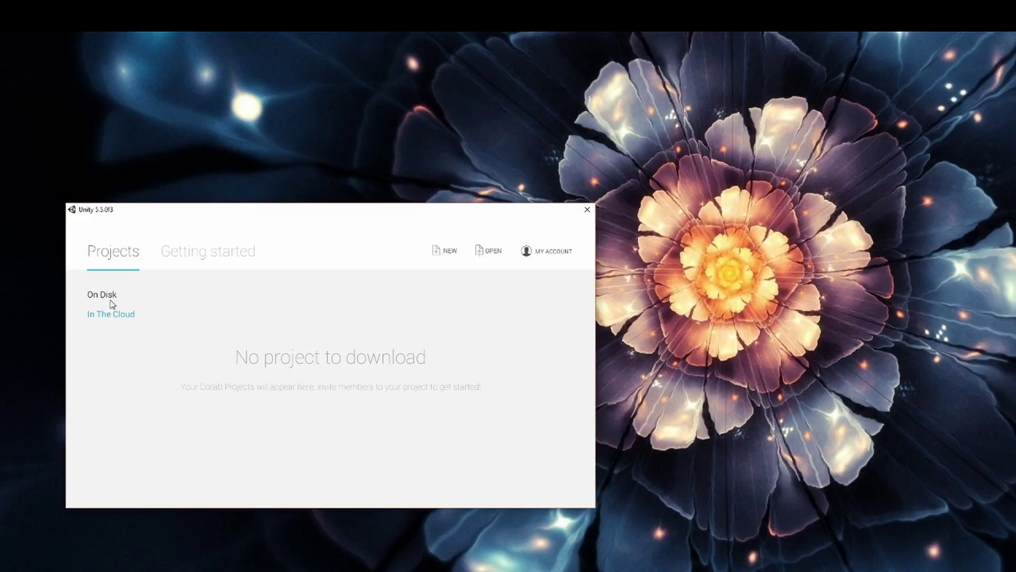
pyautogui.click(109, 296)
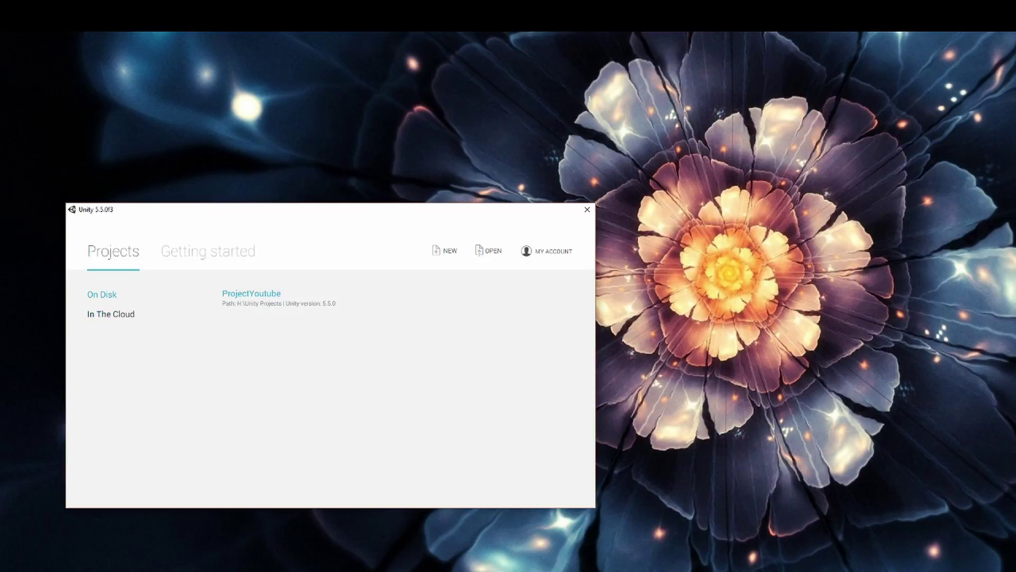
pyautogui.click(141, 130)
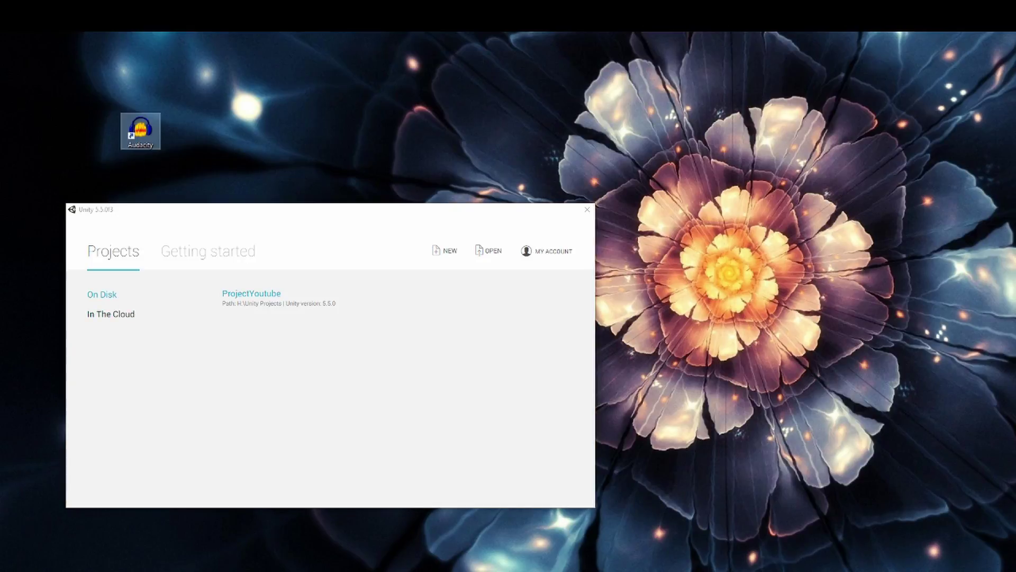
pyautogui.hotkey('ctrl', 'v')
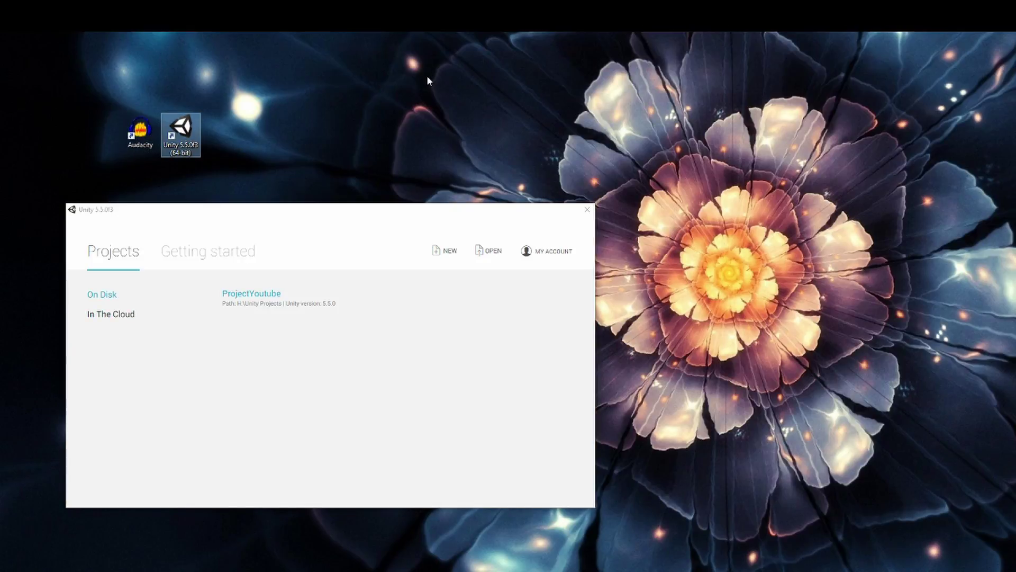